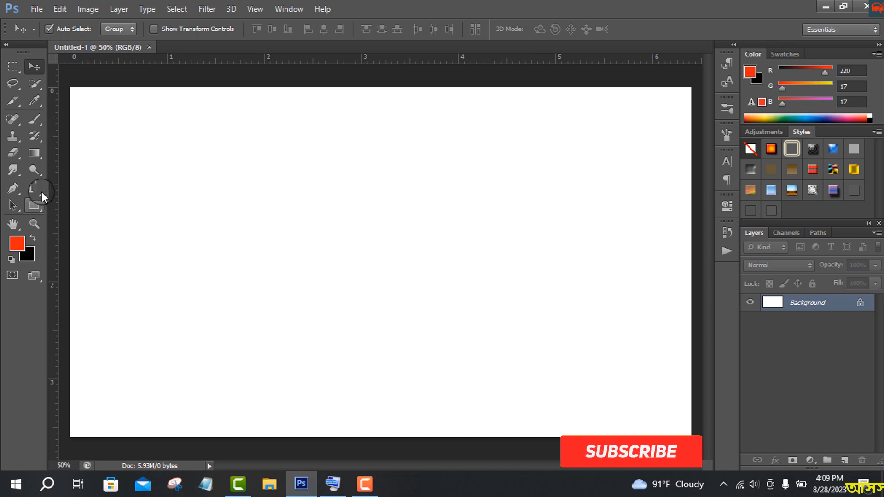
- Choose the Ellipse tool and add a black Solid Color fill layer above the white background
left_click_drag(41, 202, 71, 230)
left_click(810, 460)
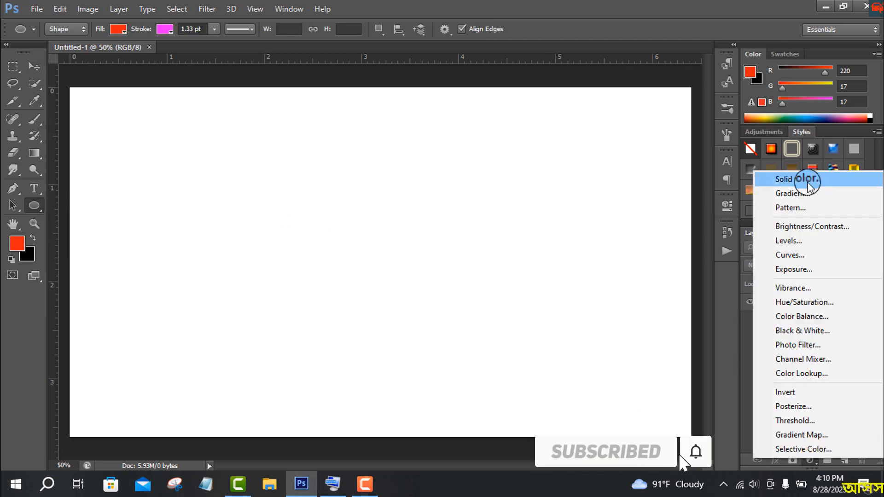
left_click(808, 183)
type("0")
left_click(864, 166)
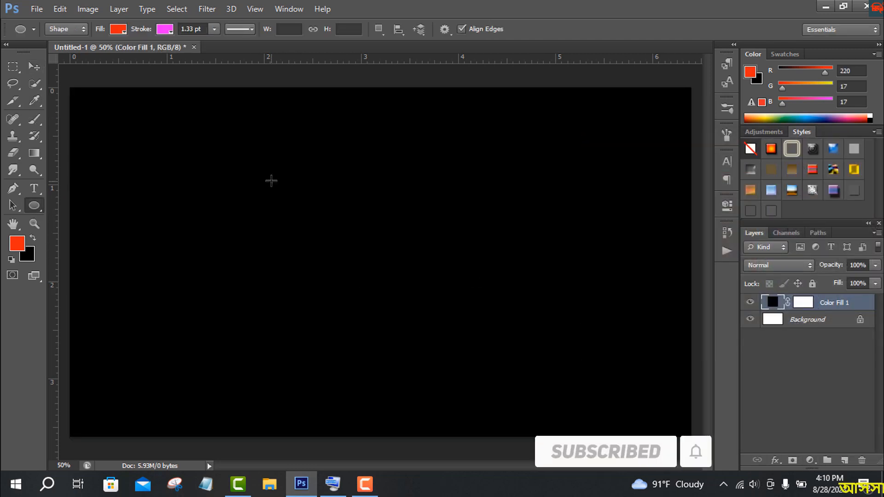
- Draw a narrow upright ellipse shape about 48 × 108 px with no stroke and a cyan fill
mouse_move(290, 207)
left_mouse_down()
mouse_move(289, 220)
mouse_move(286, 213)
left_mouse_up()
left_click(166, 30)
left_click(112, 53)
left_click(120, 31)
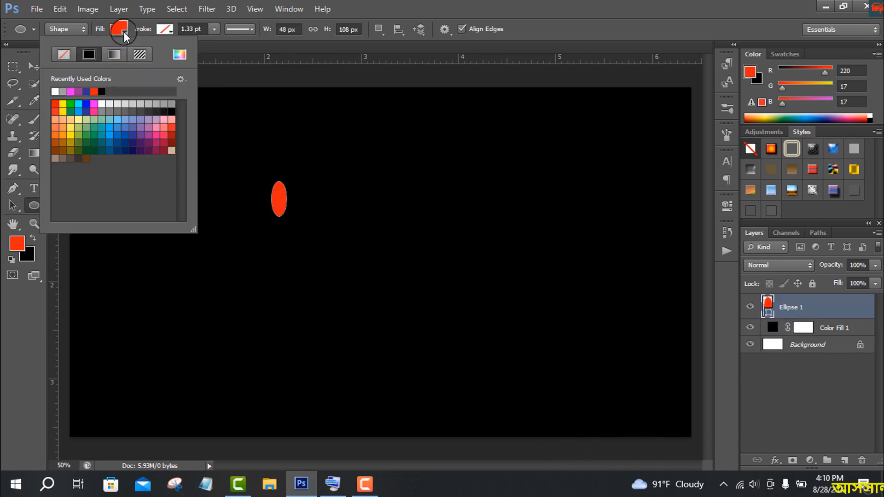
left_click(78, 104)
left_click(820, 238)
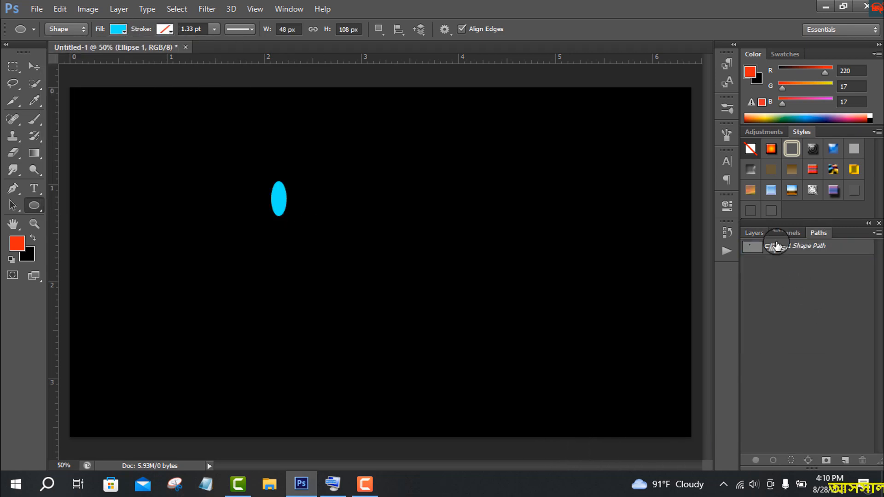
left_click(754, 233)
- Start a free transform on the ellipse and move it to about X 692 px, Y 426 px
left_click(28, 68)
key("ctrl+t")
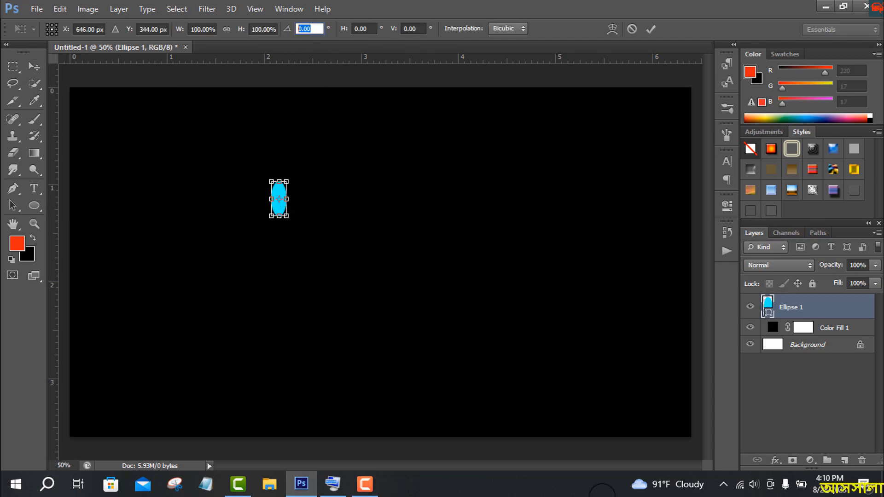
left_click(333, 484)
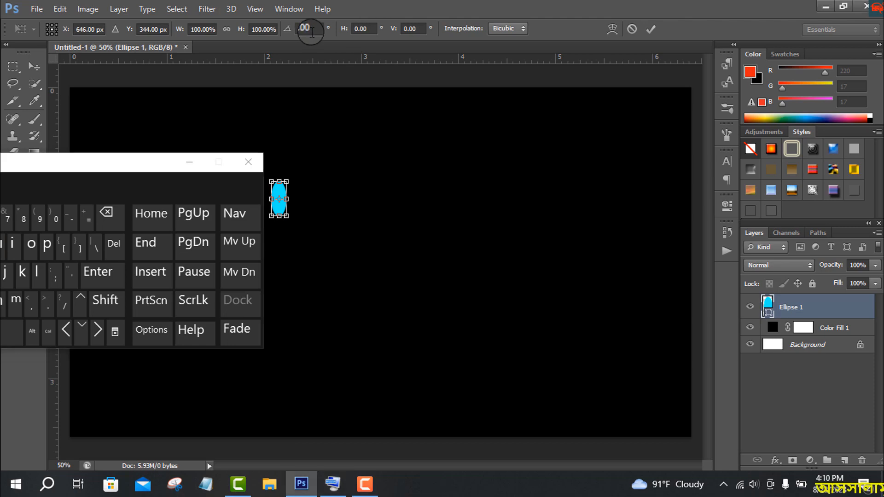
left_click_drag(139, 162, 736, 190)
left_click(790, 190)
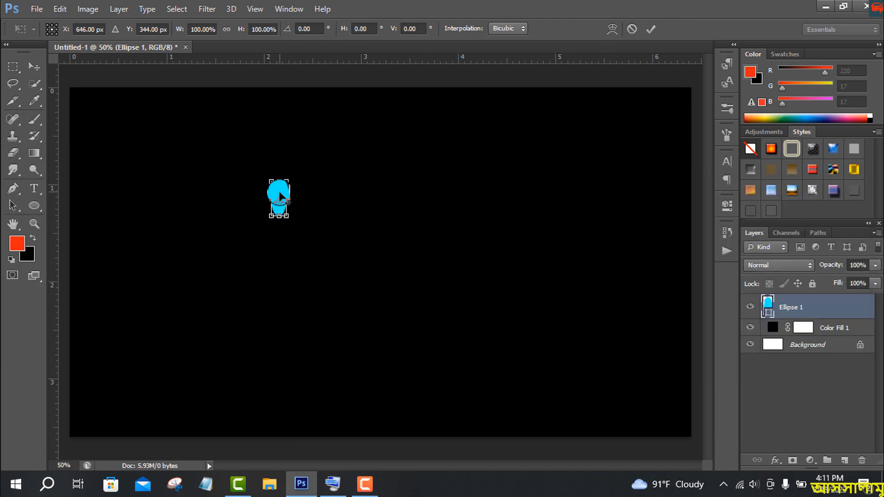
left_click_drag(279, 192, 294, 219)
- Rotate the ellipse 70 degrees and repeat the transform on copies until the petals form a full flower
key("alt+Tab")
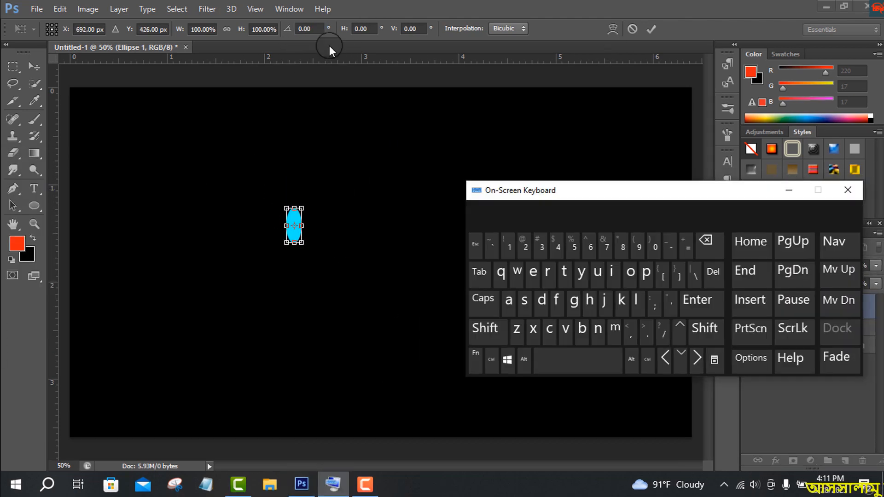
left_click(304, 28)
left_click(607, 247)
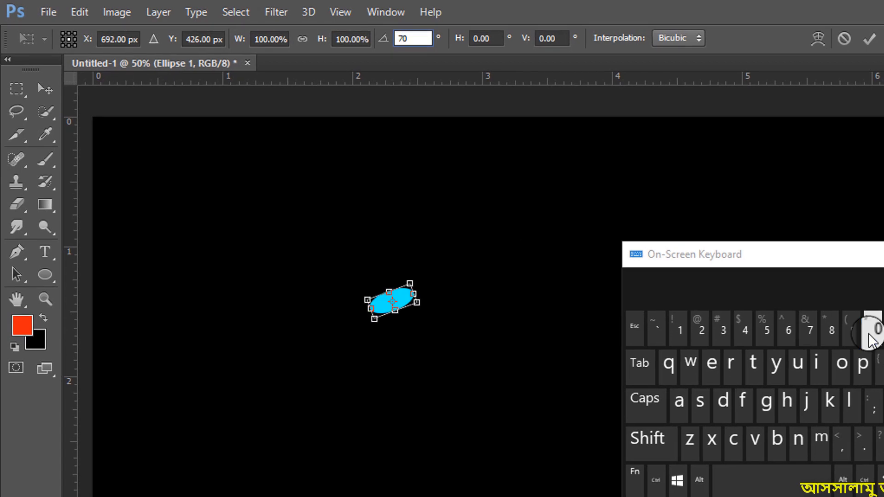
type("0")
left_click(868, 39)
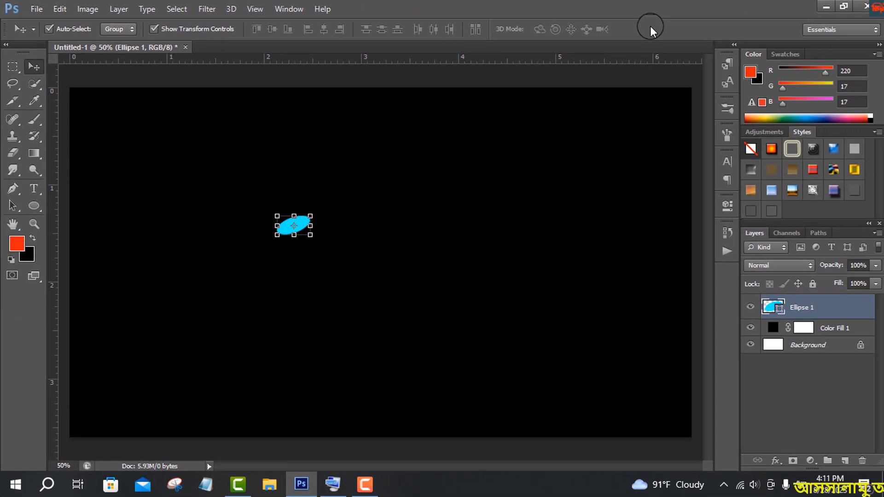
key("ctrl+shift+alt+t")
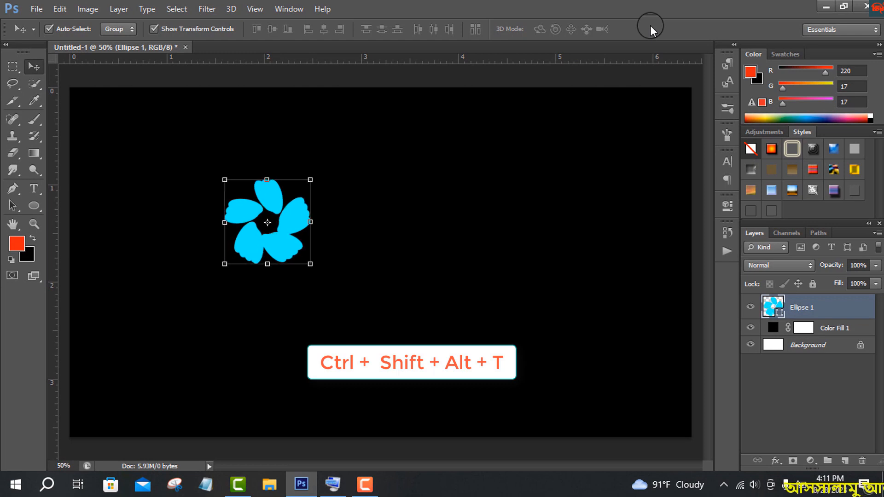
- Duplicate the flower five times, placing the copies in a rough ring of six flowers
left_click_drag(305, 238, 307, 323)
left_click_drag(368, 179, 444, 224)
left_click_drag(423, 260, 382, 339)
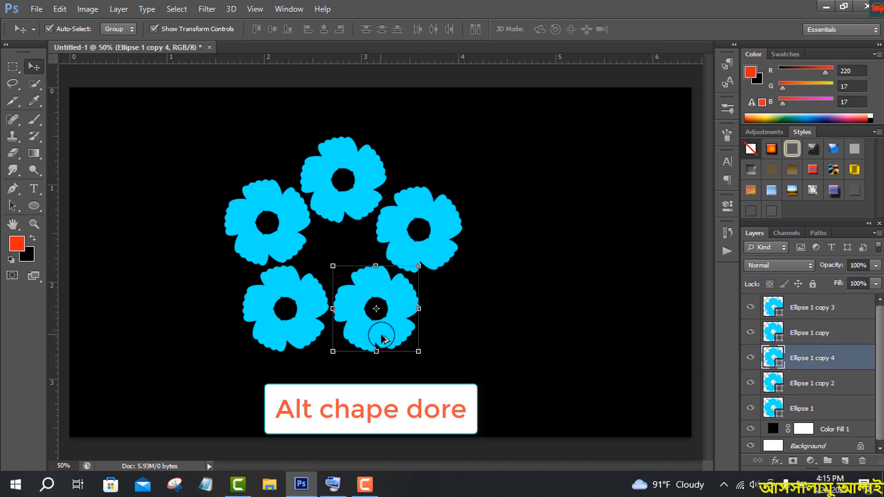
left_click_drag(434, 230, 452, 176)
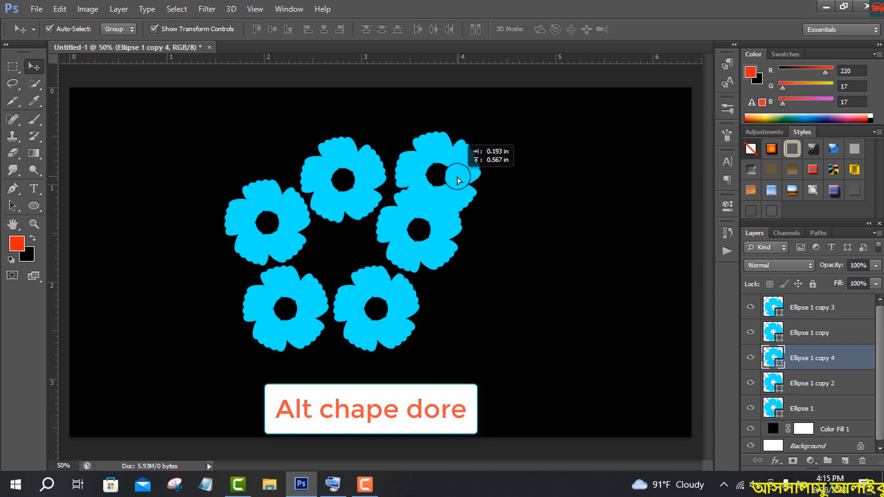
- Spread the flowers apart by moving the bottom and top ones outward and spacing the two on the ring's right side
left_click_drag(448, 243, 479, 274)
left_click_drag(387, 326, 389, 352)
left_click_drag(361, 197, 354, 181)
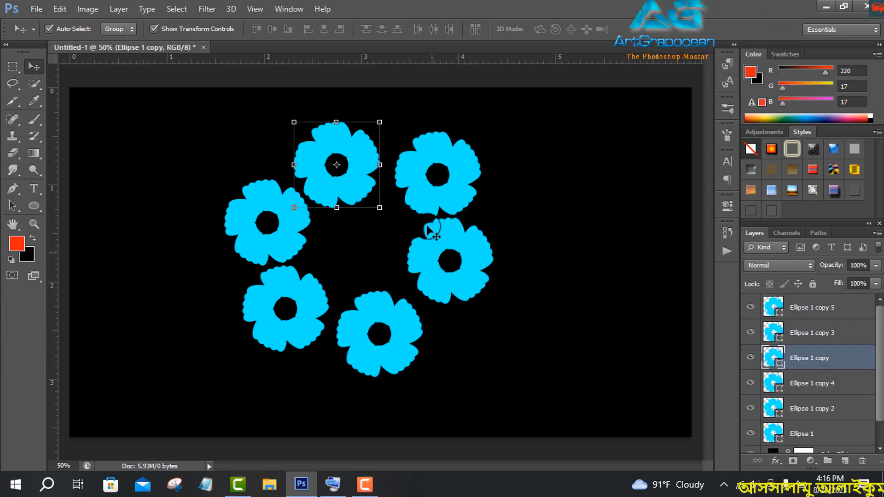
mouse_move(445, 293)
left_mouse_down()
mouse_move(434, 282)
mouse_move(420, 296)
mouse_move(441, 308)
left_mouse_up()
left_click_drag(460, 187, 461, 202)
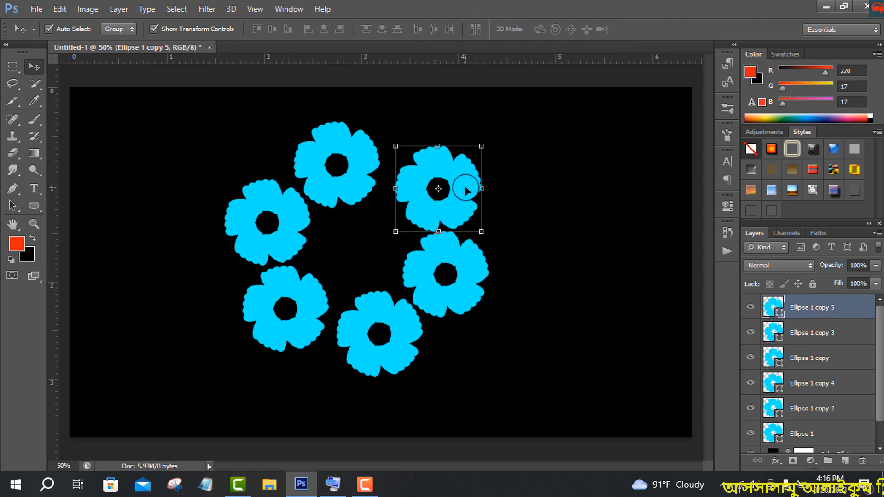
- Even out the ring by shifting the top flower, the two left flowers and the bottom flower slightly
left_click(343, 491)
left_click_drag(358, 174, 375, 176)
left_click_drag(294, 218, 304, 204)
left_click_drag(299, 320, 307, 305)
left_click_drag(376, 356, 375, 351)
left_click(708, 355)
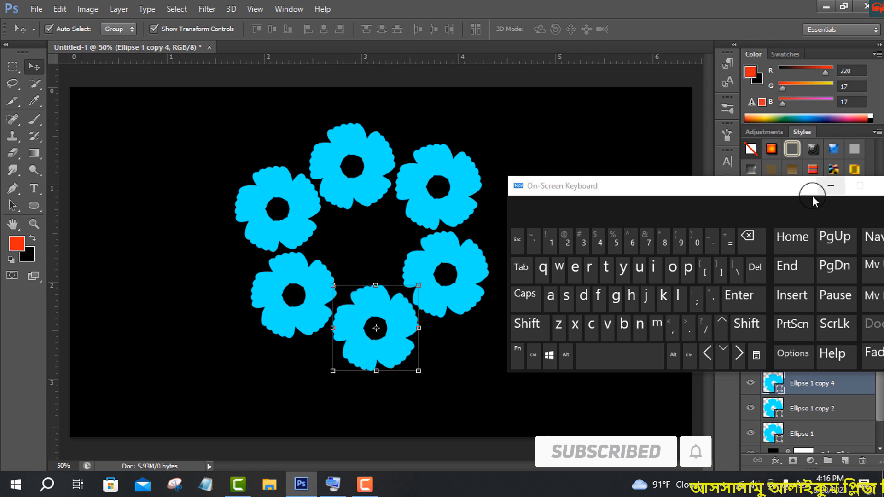
left_click(813, 198)
left_click(381, 244)
- Select all six flower layers, move the ring to the canvas's upper left and scale it to about 91%
left_click(826, 424)
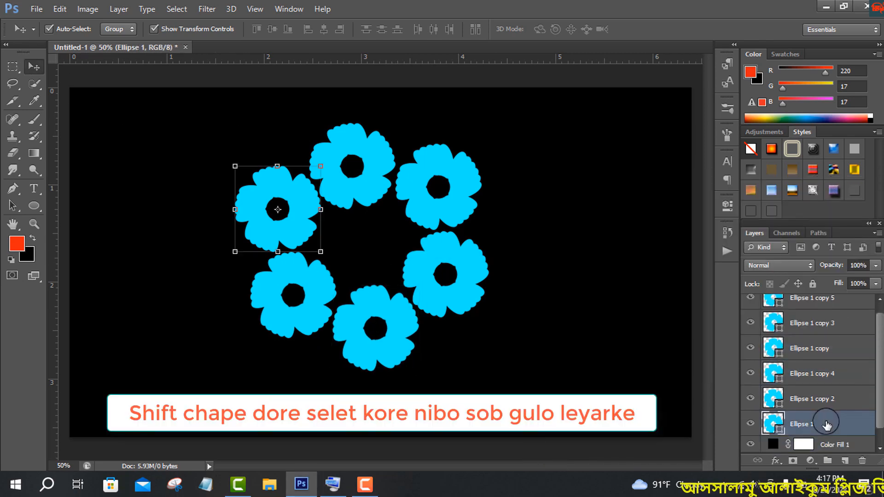
left_click(826, 299, "shift")
left_click_drag(418, 288, 276, 261)
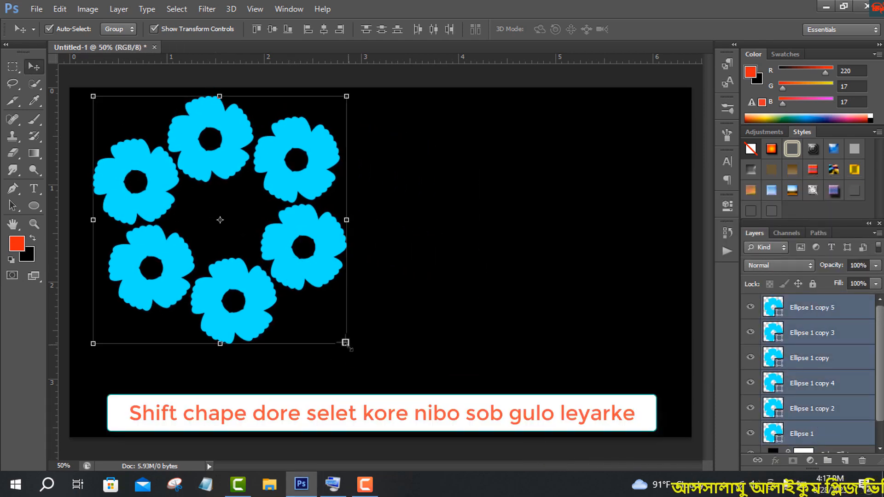
left_click_drag(345, 343, 251, 288)
left_click_drag(222, 211, 256, 244)
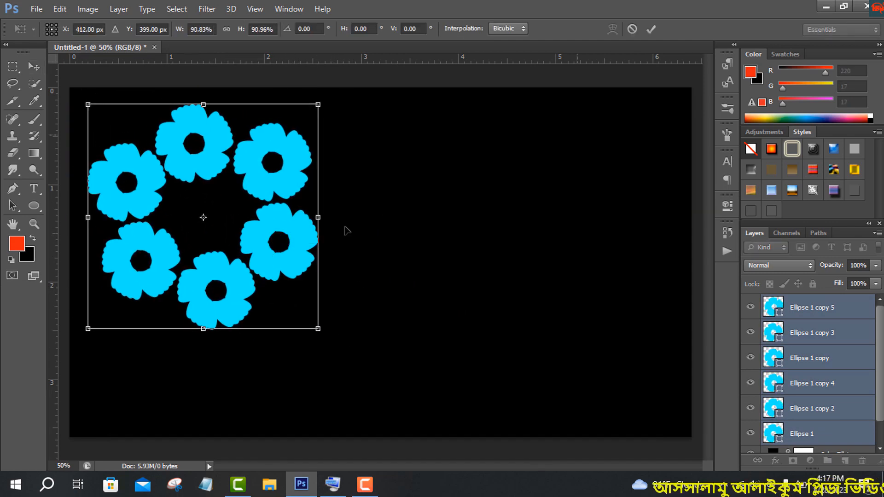
key("Return")
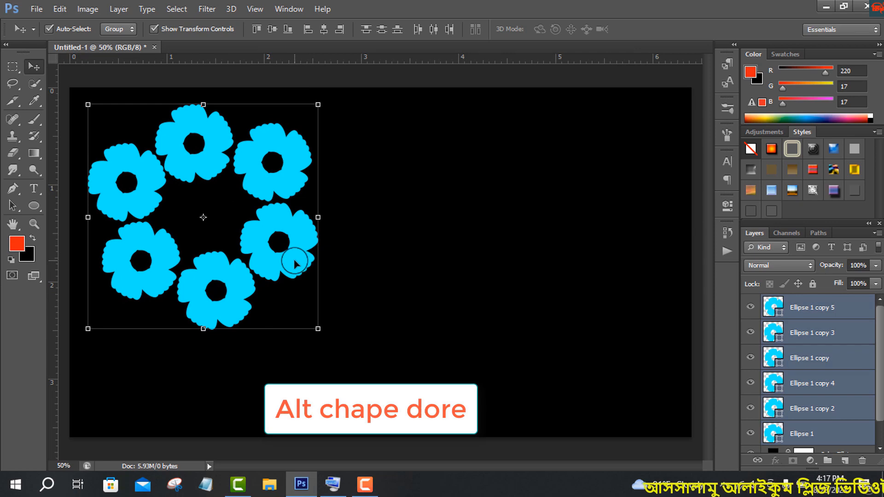
- Duplicate the flower ring into the lower right of the canvas and undo the extra single-flower copy
left_click_drag(248, 242, 600, 332)
left_click_drag(281, 249, 357, 249)
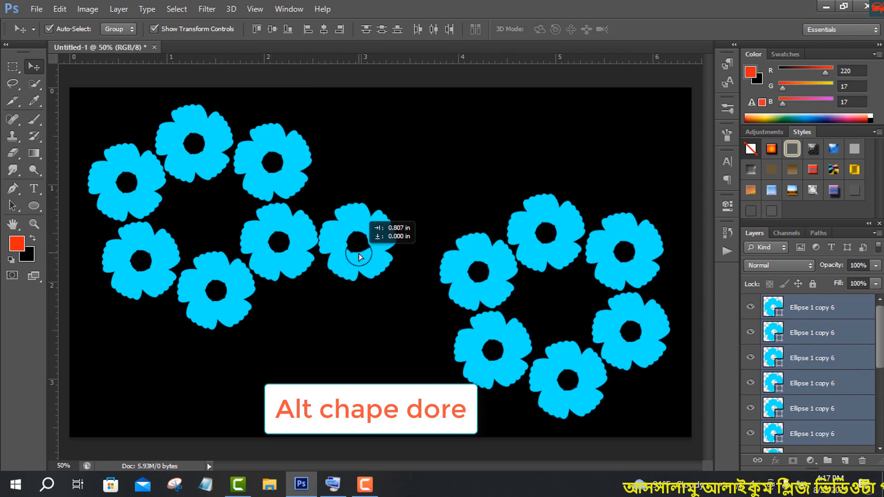
key("ctrl+z")
scroll(783, 350, "down", 1)
scroll(837, 368, "down", 3)
left_click(812, 406)
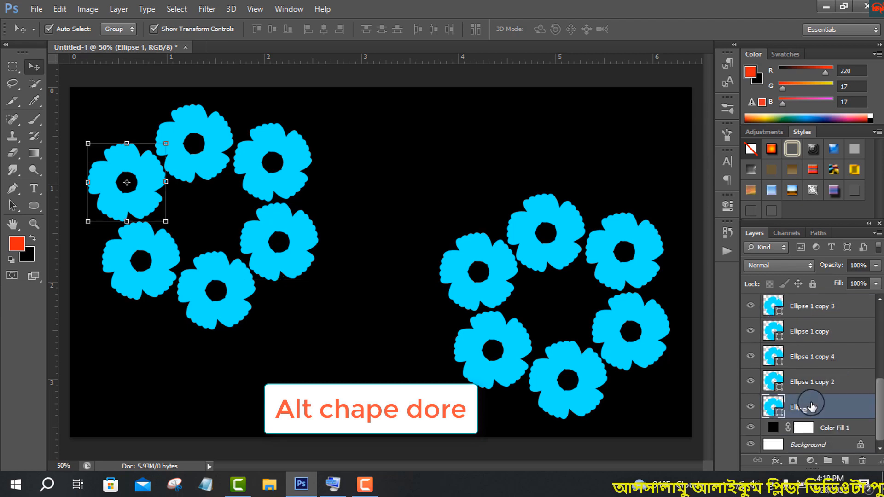
scroll(827, 350, "up", 3)
left_click(824, 311, "shift")
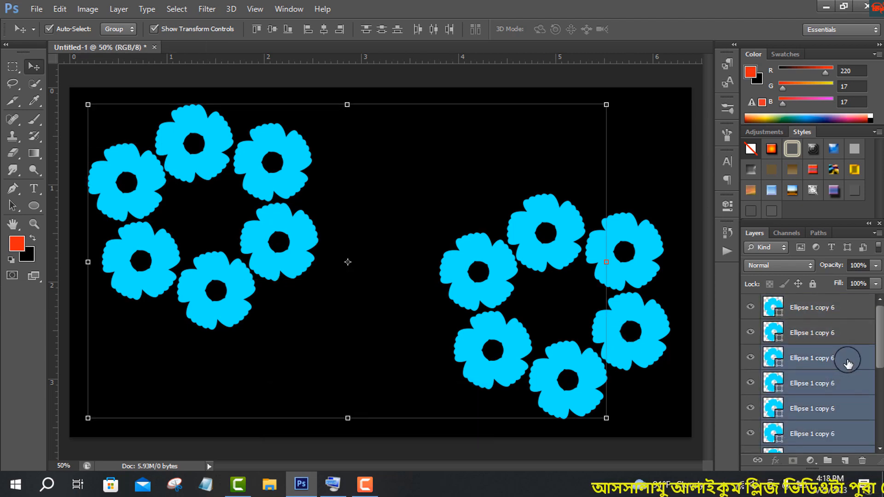
left_click(847, 361)
left_click(849, 408)
scroll(849, 412, "down", 1)
left_click(848, 413)
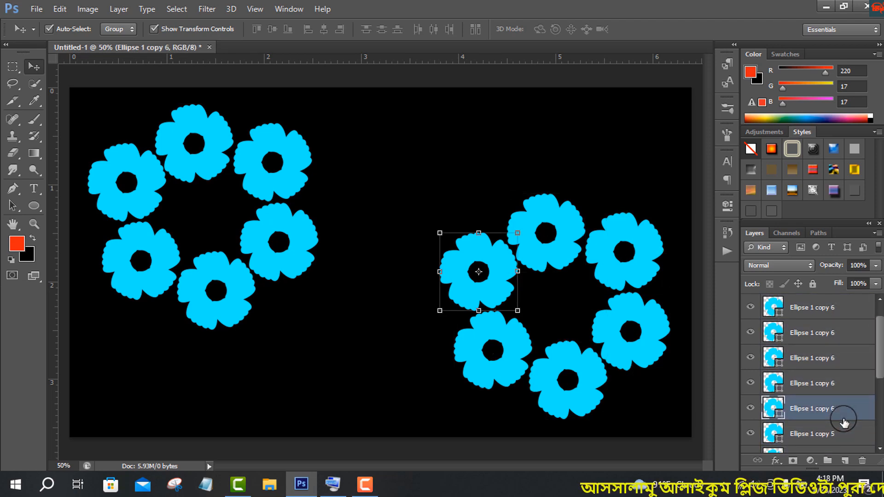
- Duplicate the original ring's six flower layers, scale the copy to about 46% and place it at the canvas's lower left
scroll(842, 410, "down", 1)
left_click(838, 406)
scroll(834, 413, "down", 3)
left_click(818, 434, "shift")
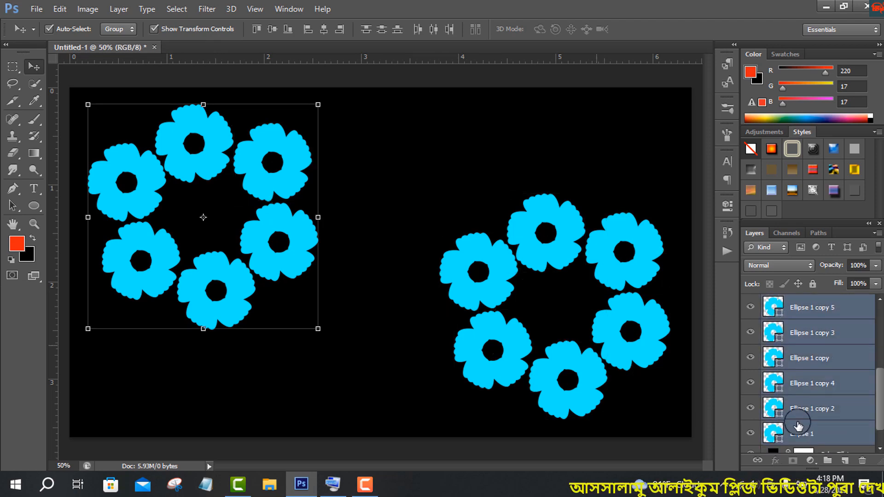
left_click_drag(301, 248, 465, 271)
left_click_drag(478, 129, 418, 189)
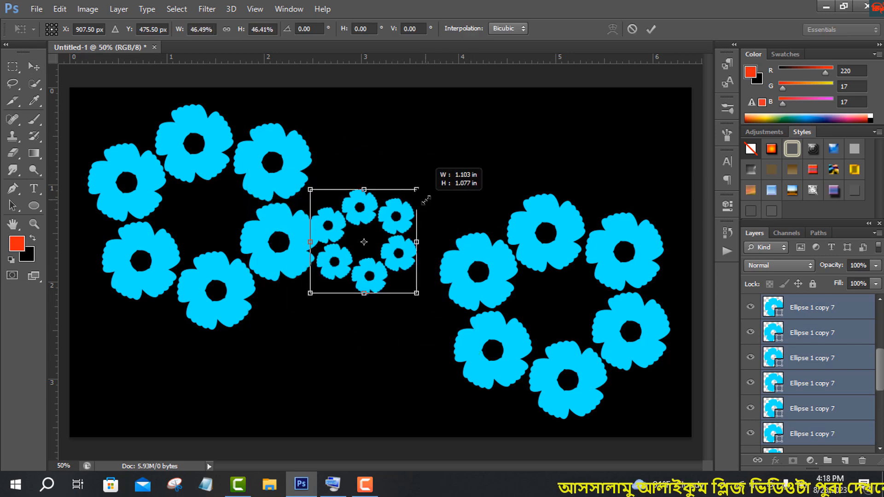
left_click_drag(408, 269, 180, 363)
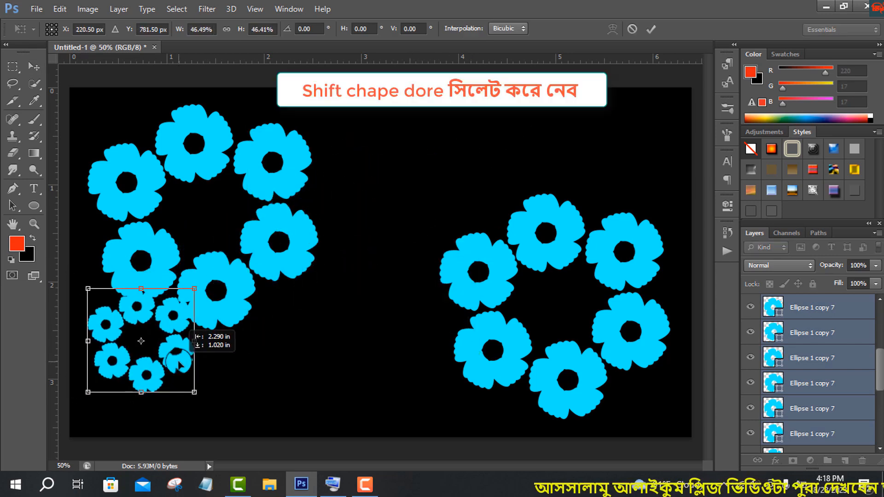
left_click(656, 33)
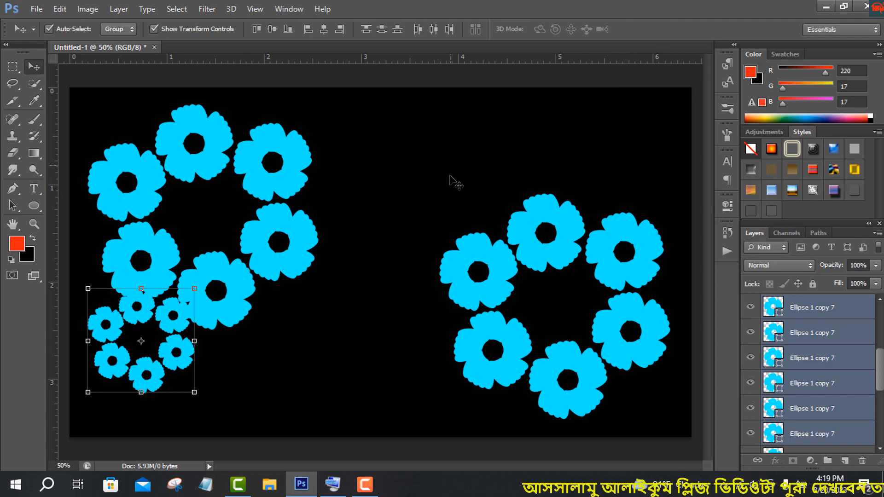
- Select the right-hand ring's six flower layers, scale them to about 48% and place them near the canvas's lower-right corner
scroll(833, 375, "up", 5)
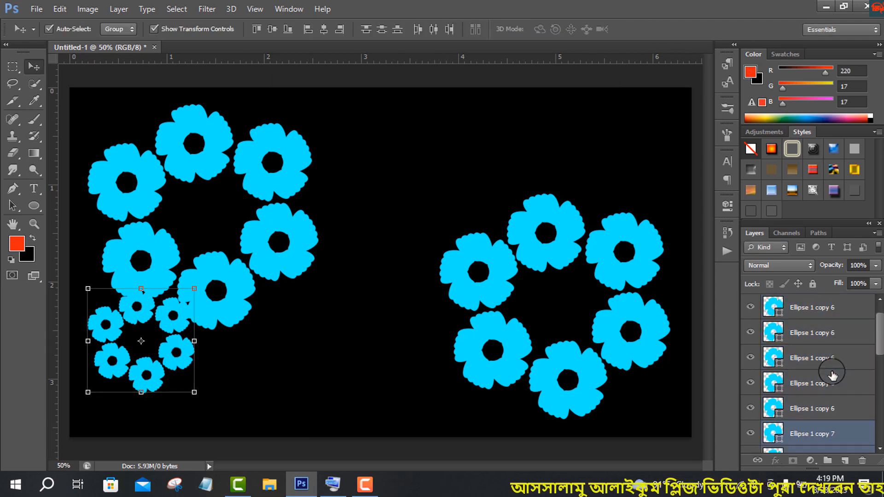
left_click(830, 408)
left_click(829, 307, "shift")
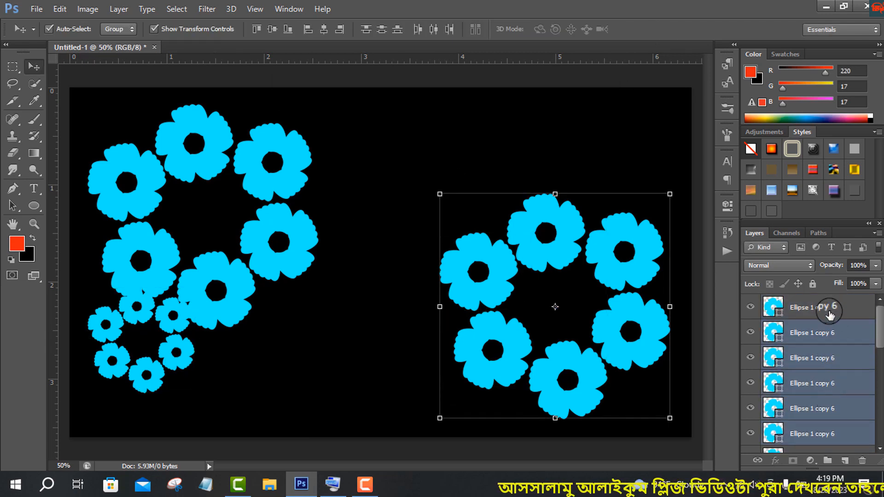
left_click_drag(439, 194, 493, 243)
left_click_drag(561, 313, 616, 366)
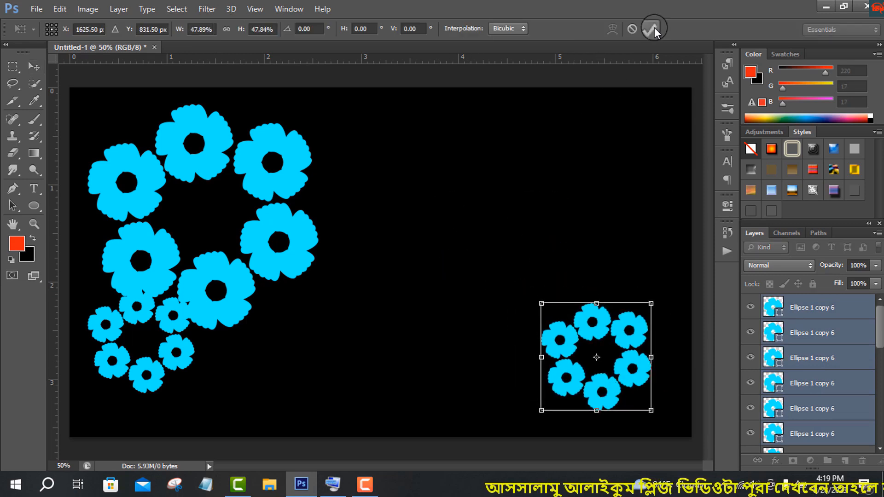
left_click(655, 29)
- Group the flower layers of each of the three rings into a separate layer group
key("g")
key("ctrl+g")
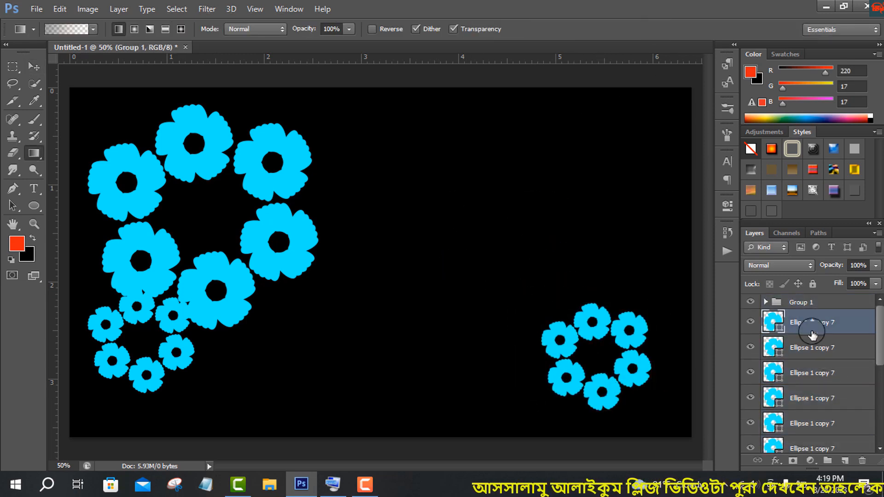
key("ctrl+z")
key("ctrl+g")
left_click(812, 325)
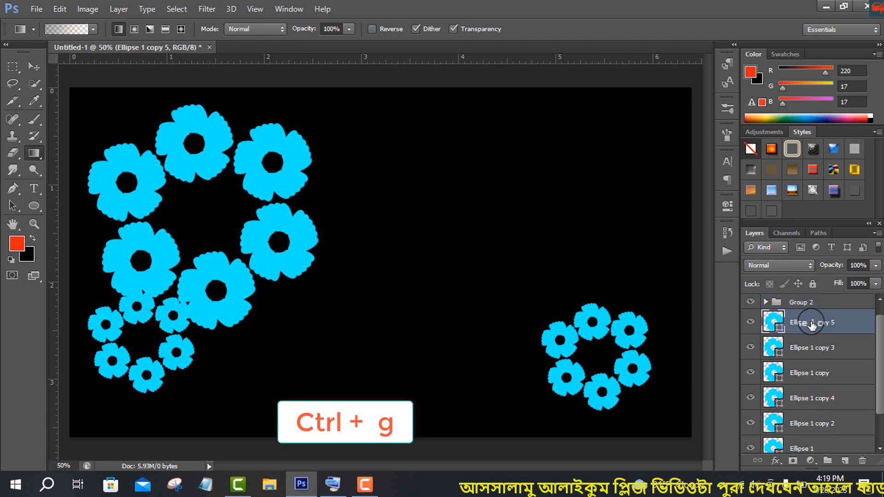
scroll(834, 389, "down", 1)
left_click(812, 400, "shift")
key("ctrl+g")
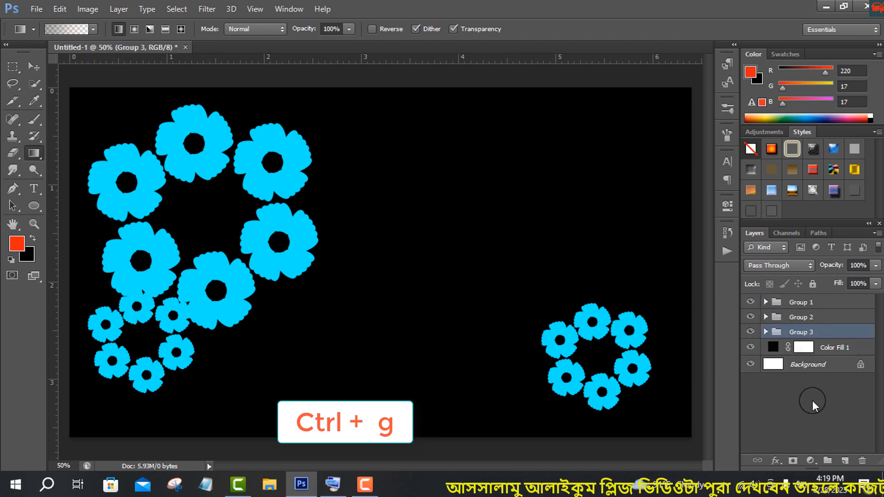
- Move the lower-left small flower ring to the canvas's lower middle and shift the large ring down
left_click(754, 317)
key("v")
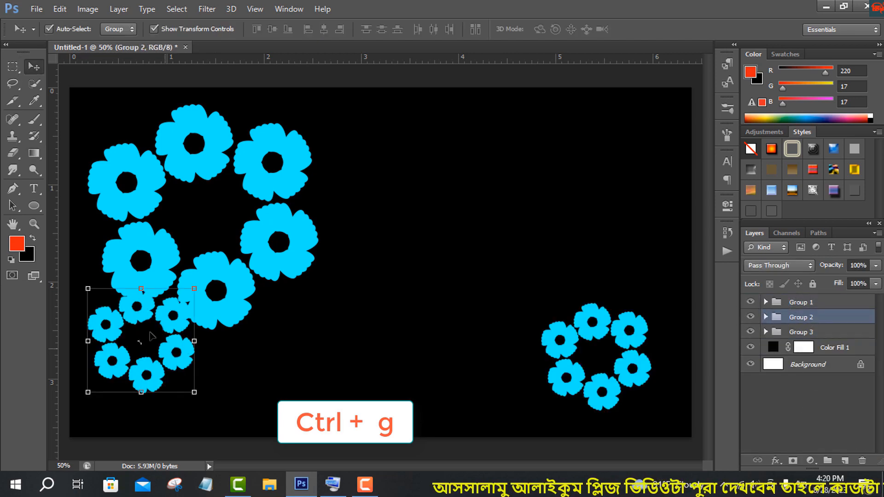
left_click_drag(173, 352, 450, 374)
left_click(813, 331)
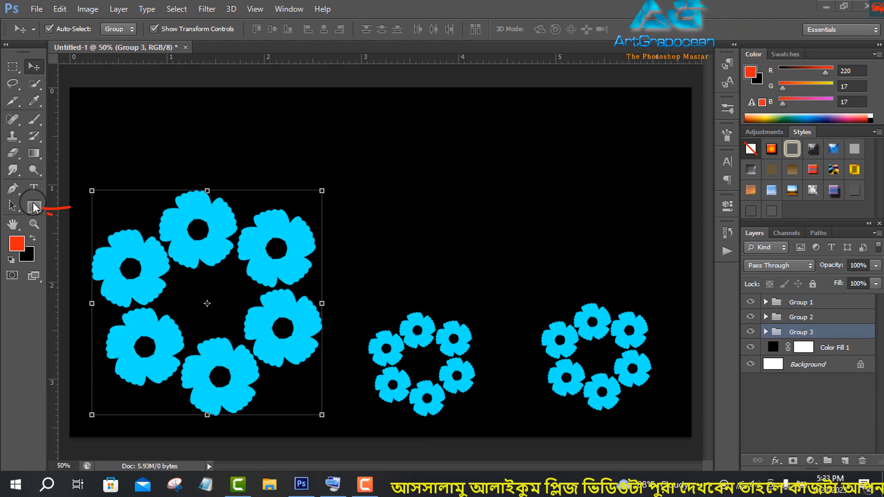
- Draw a thin vertical rectangle of 8 by 988 px between the small rings, with white fill and no stroke
key("u")
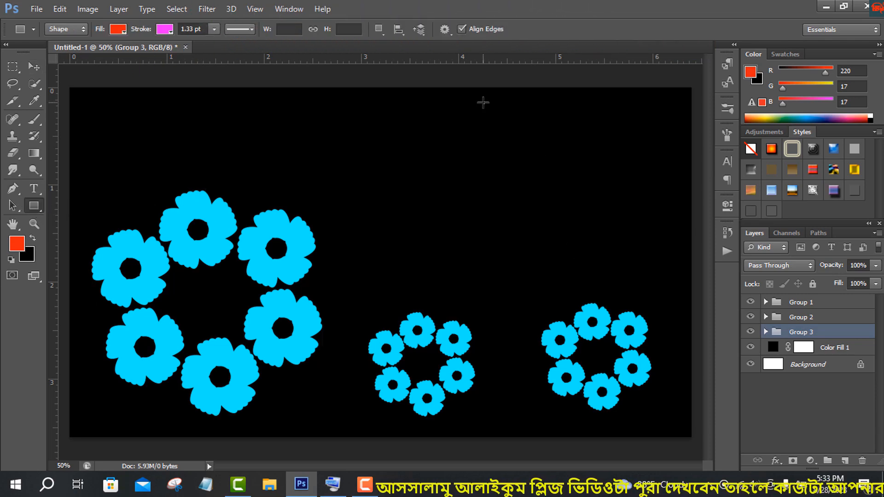
mouse_move(483, 103)
left_mouse_down()
mouse_move(522, 402)
mouse_move(484, 422)
left_mouse_up()
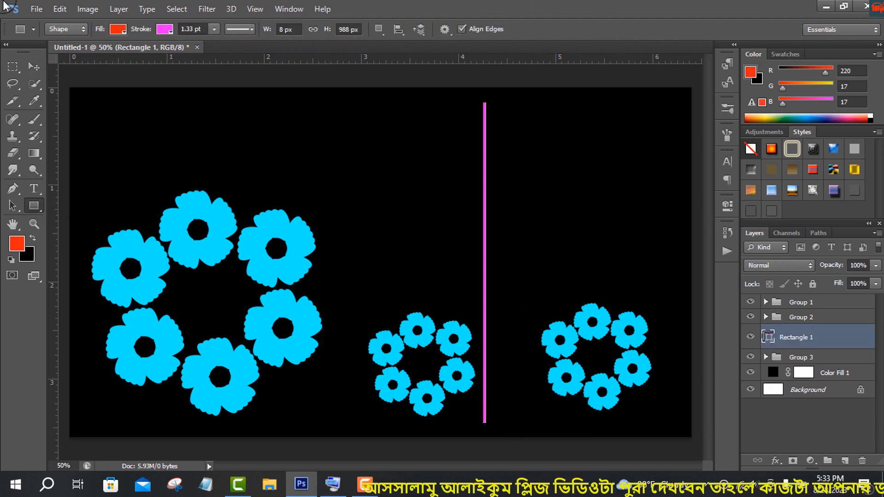
left_click(164, 29)
left_click(64, 54)
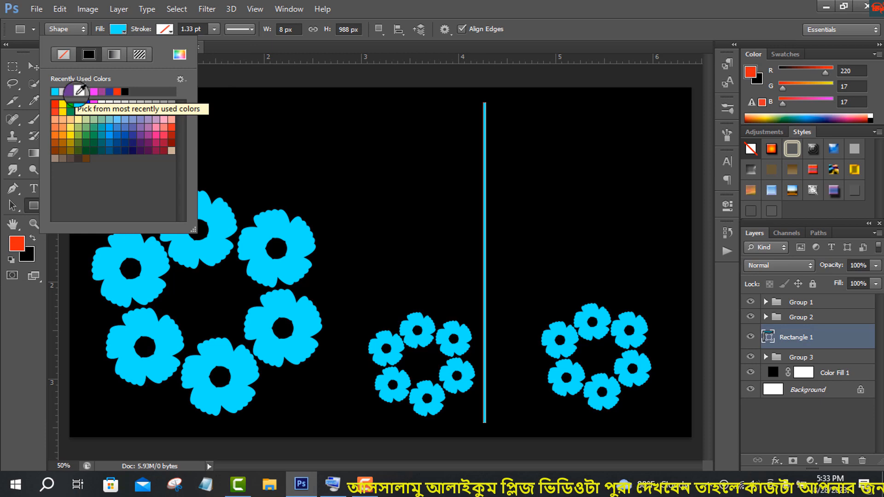
left_click(68, 91)
- Rasterize the white vertical bar and soften its edges with a blur filter
key("v")
left_click(207, 9)
mouse_move(228, 141)
left_click(396, 231)
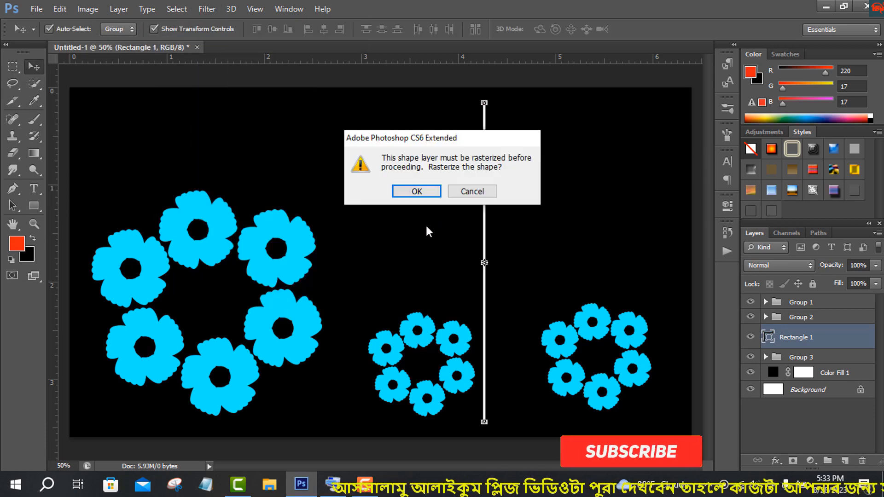
left_click(422, 192)
left_click(761, 115)
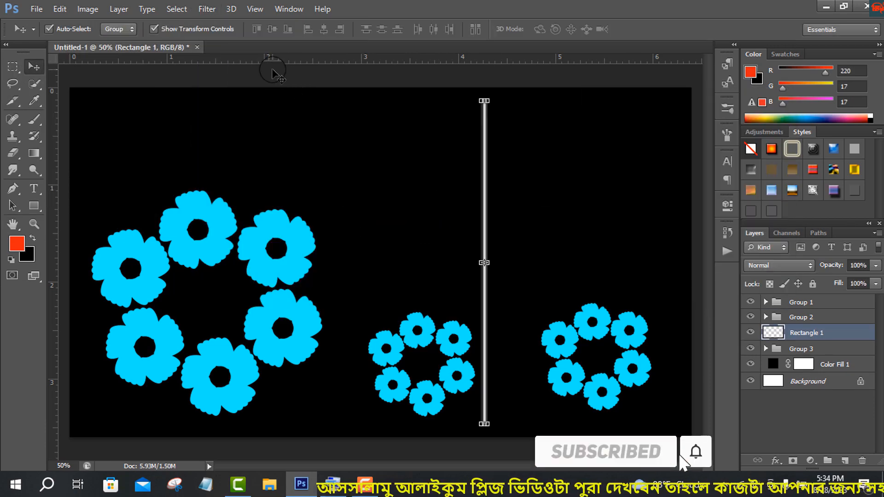
- Apply the Wind filter repeatedly to the white bar, using the Wind method from the right
left_click(207, 9)
mouse_move(368, 213)
left_click(405, 310)
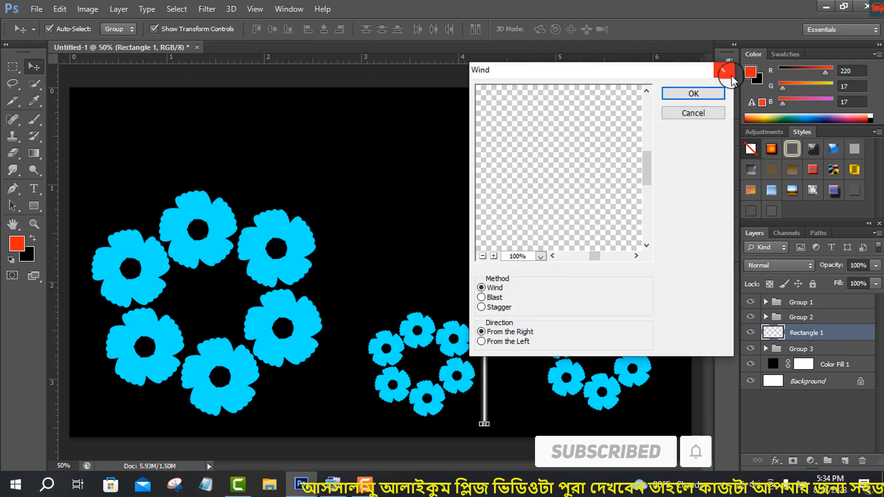
key("Return")
left_click(207, 8)
mouse_move(276, 203)
left_click(409, 297)
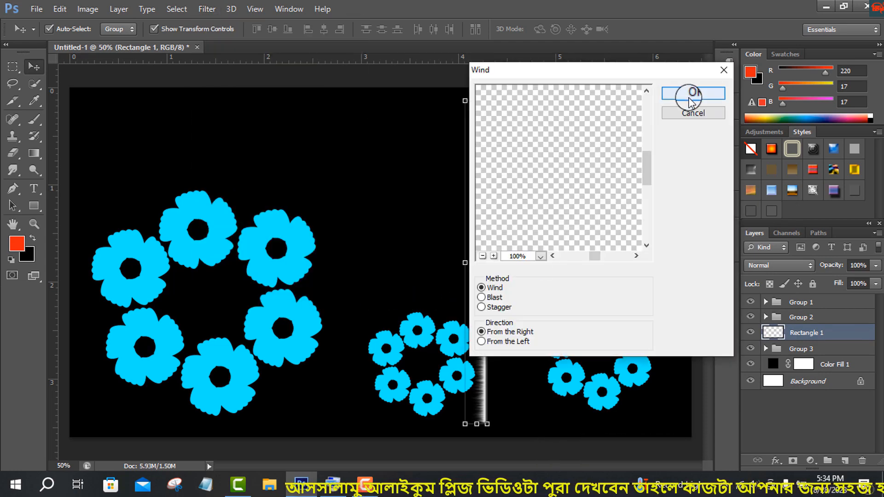
left_click(687, 92)
left_click(207, 9)
- Rotate the streaked bar to horizontal with its streaks pointing down and place it along the canvas's top edge from the left corner
left_click(36, 66)
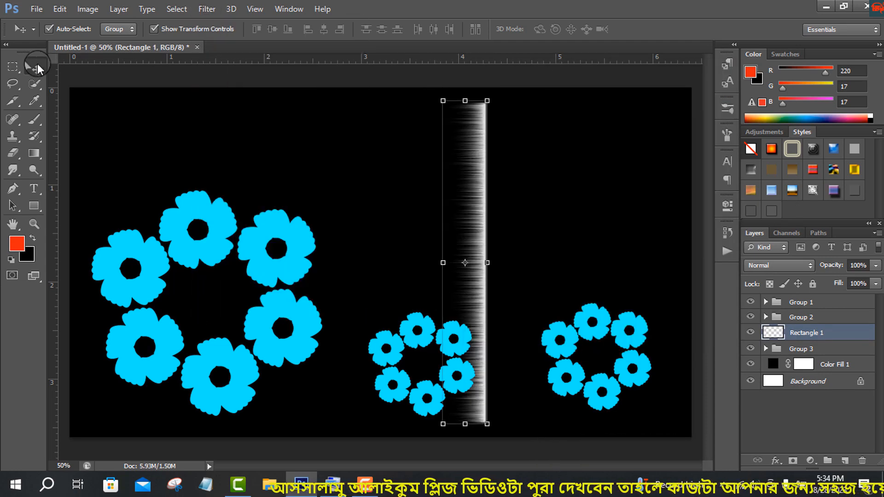
left_click_drag(435, 101, 438, 267)
key("Return")
left_click_drag(503, 248, 261, 95)
left_click(726, 319)
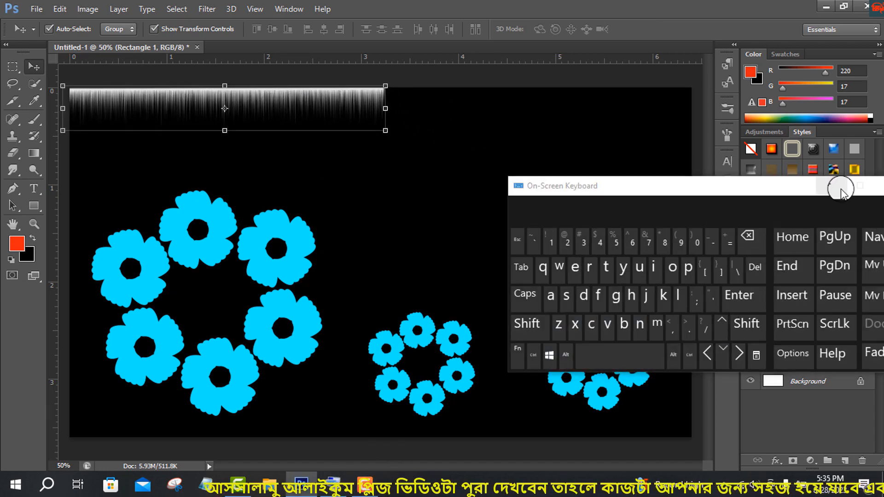
- Stretch the streaked fringe to about 194% width so it spans the whole canvas
left_click(841, 186)
left_click_drag(413, 109, 691, 127)
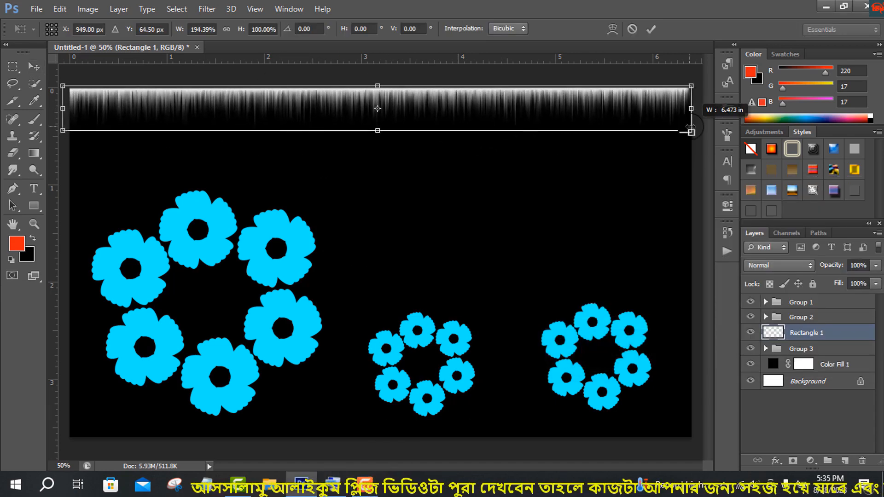
left_click(651, 30)
- Draw a very narrow vertical ellipse of 6 by 580 px above the middle small ring, with white fill and no stroke
left_click(34, 205)
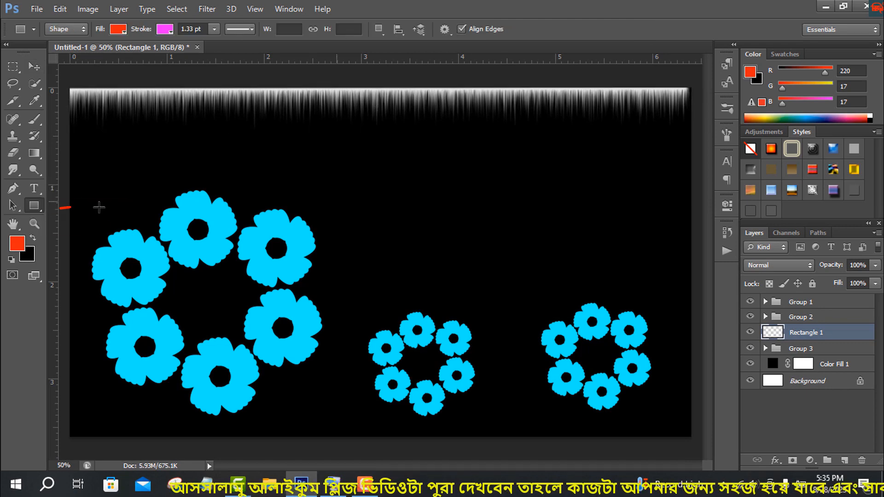
mouse_move(419, 121)
left_mouse_down()
mouse_move(420, 386)
mouse_move(419, 307)
left_mouse_up()
left_click(118, 29)
left_click(53, 91)
left_click(165, 29)
left_click(111, 53)
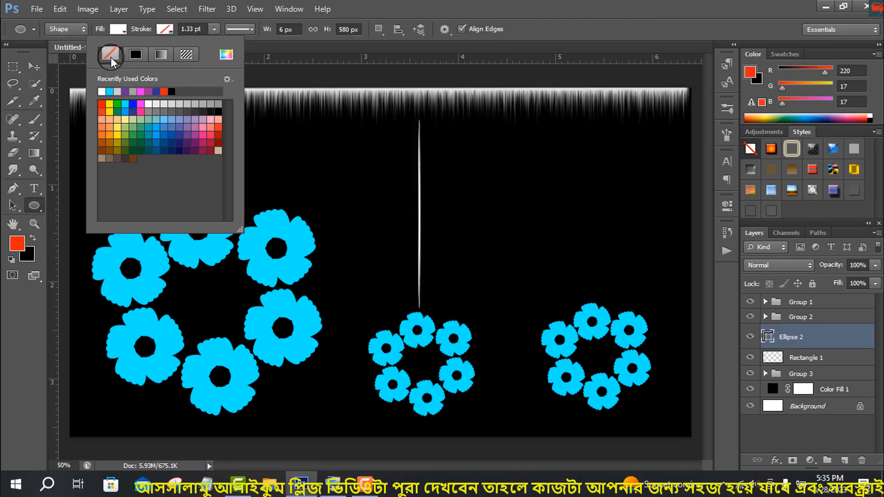
- Place the thin white ellipse above the large ring's top flower and shorten it to about 55% height as a hanging string
key("v")
left_click_drag(420, 205, 201, 171)
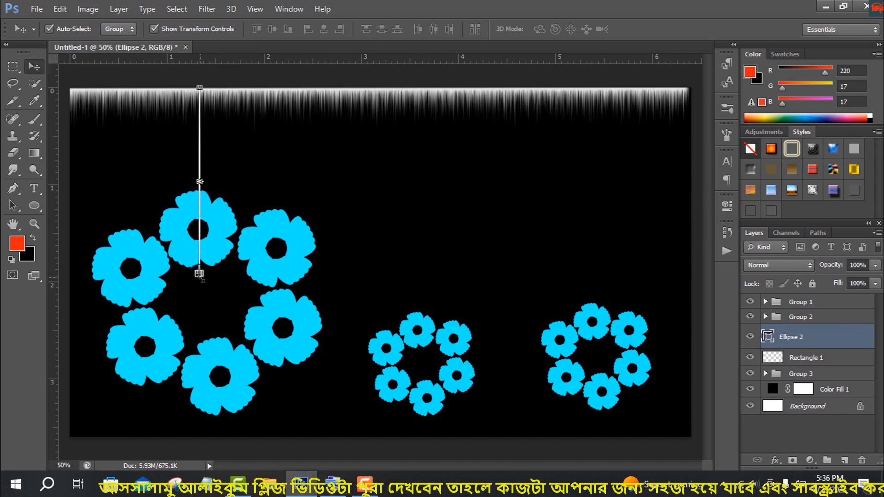
left_click_drag(199, 273, 201, 208)
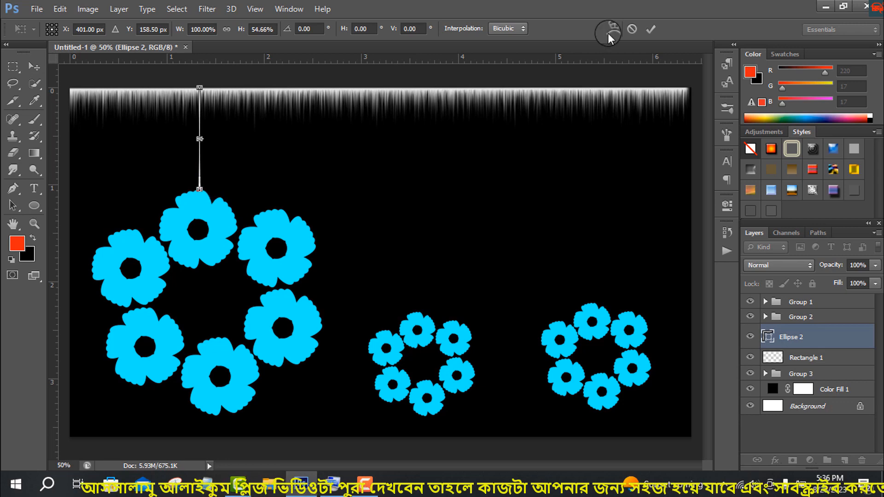
left_click(650, 29)
- Duplicate the white string layer twice
right_click(846, 338)
left_click(623, 102)
left_click(556, 144)
right_click(818, 338)
left_click(610, 102)
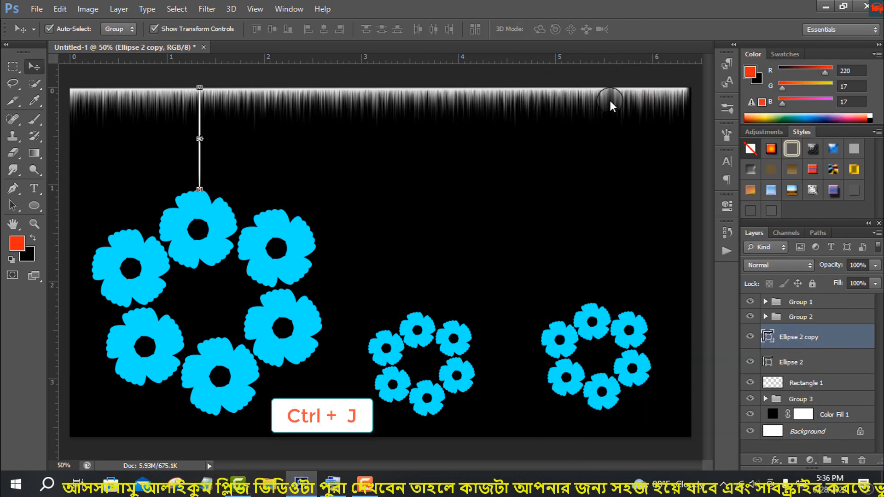
left_click(847, 123)
right_click(830, 345)
left_click(621, 116)
left_click(557, 144)
- Move the two string copies above the middle and right small rings
left_click(779, 362)
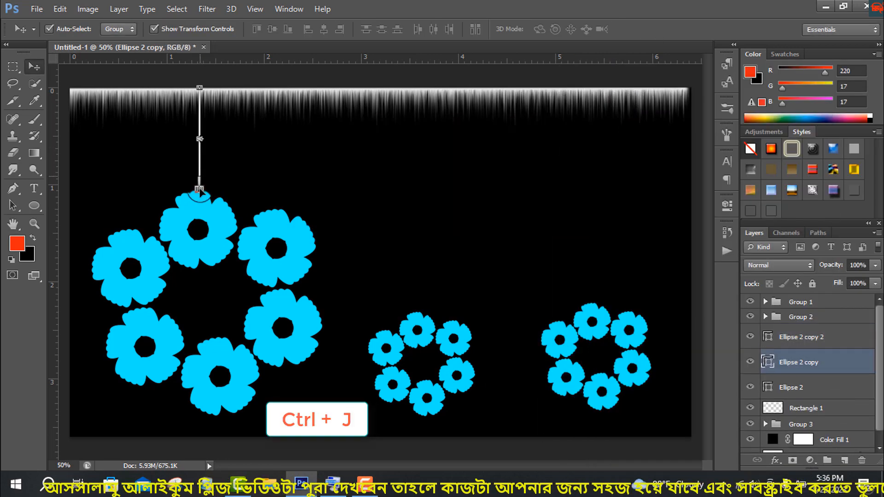
left_click_drag(199, 189, 418, 198)
left_click_drag(208, 160, 610, 178)
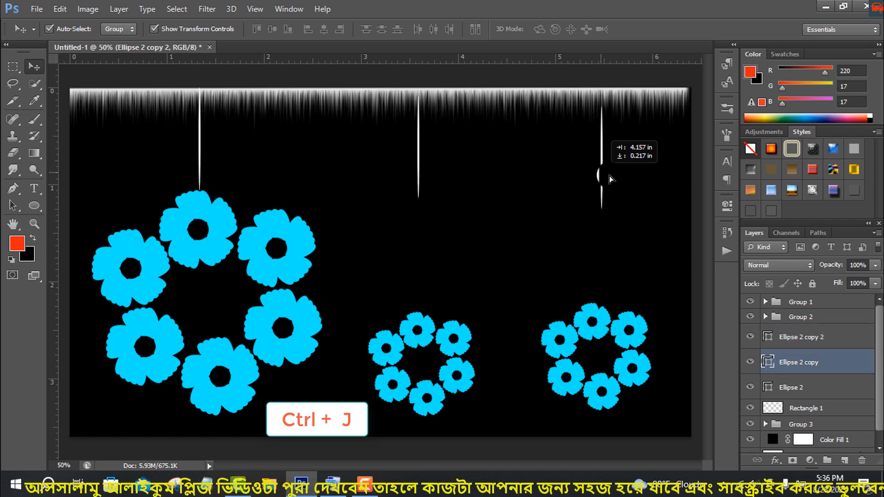
scroll(801, 399, "down", 1)
scroll(814, 401, "up", 1)
left_click(789, 301)
left_click(793, 319)
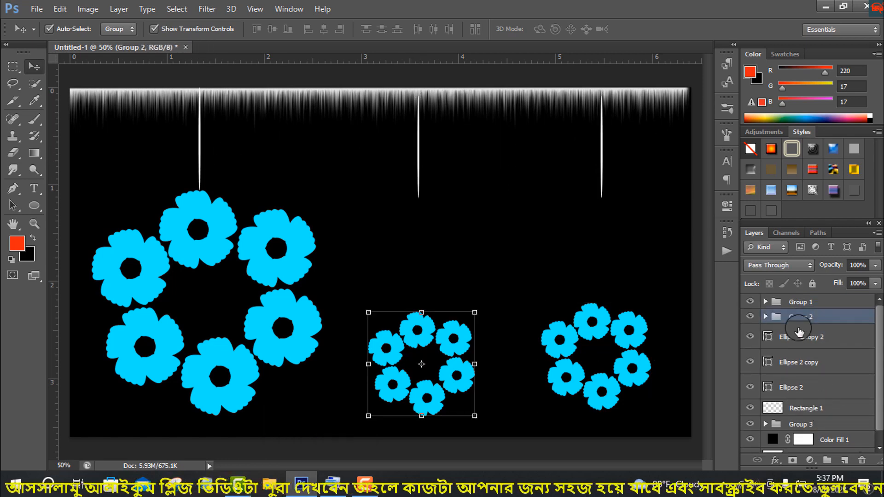
left_click_drag(824, 424, 826, 303)
left_click(752, 301)
left_click(752, 301)
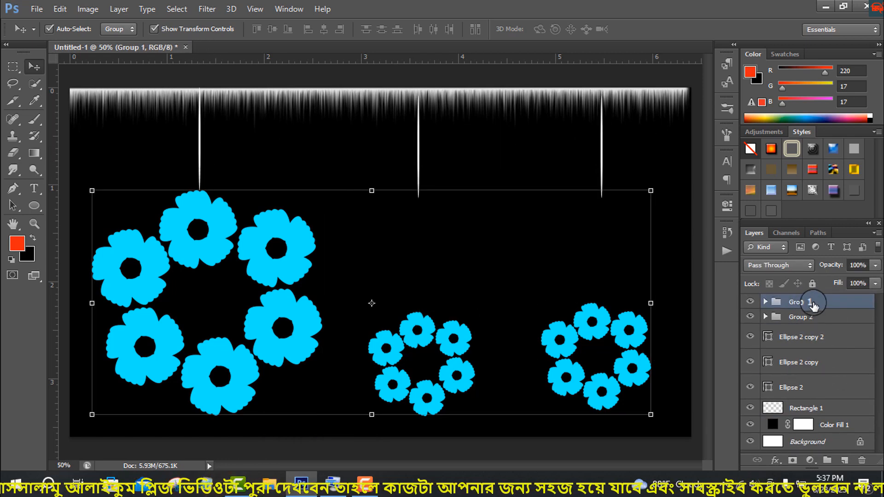
left_click(725, 232)
left_click_drag(691, 442, 691, 454)
left_click(689, 172)
- Bring Group 3 to the top of the layer stack and move its large ring under the middle string
left_click_drag(824, 424, 827, 300)
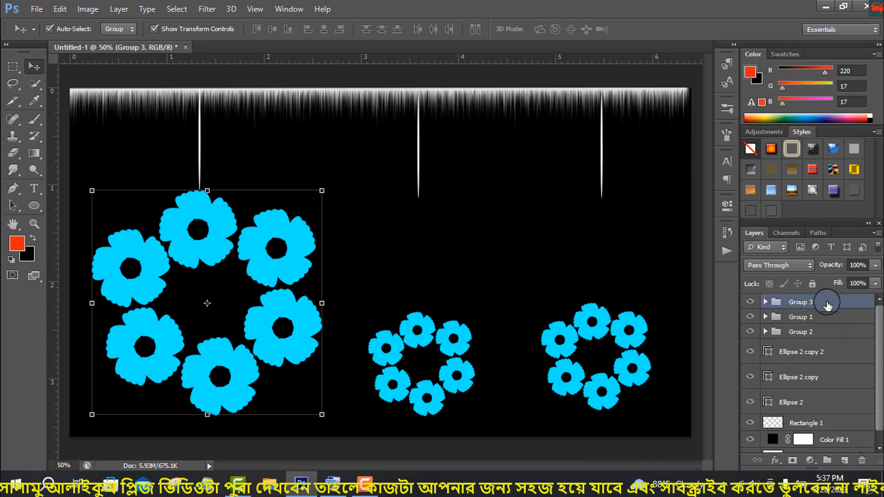
left_click_drag(262, 273, 484, 271)
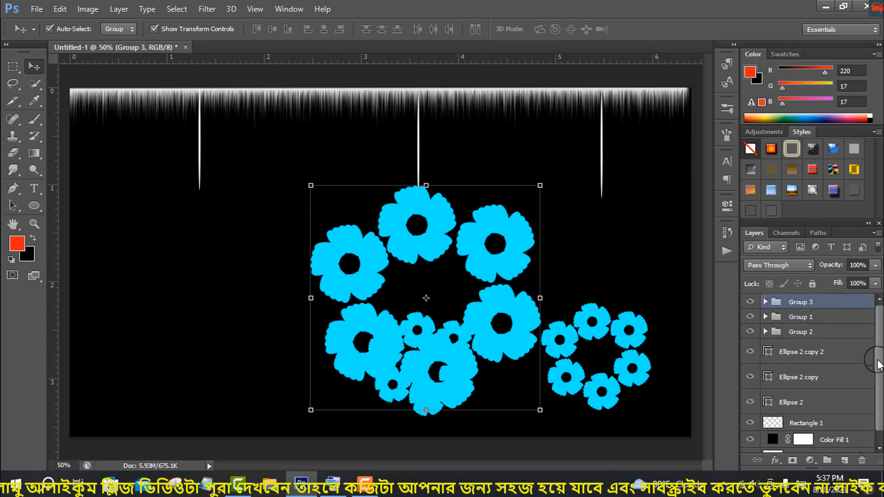
- Hang one small flower ring under the right string and the other under the left string
left_click(630, 371)
left_click_drag(631, 371, 635, 262)
left_click_drag(450, 405, 218, 269)
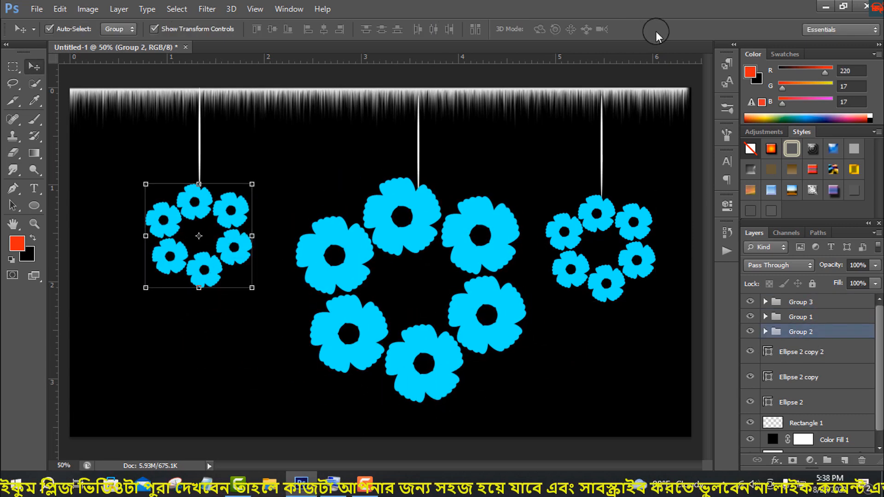
- Scale the large ring to about 85% and align its top flower with the end of the middle string
left_click(811, 303)
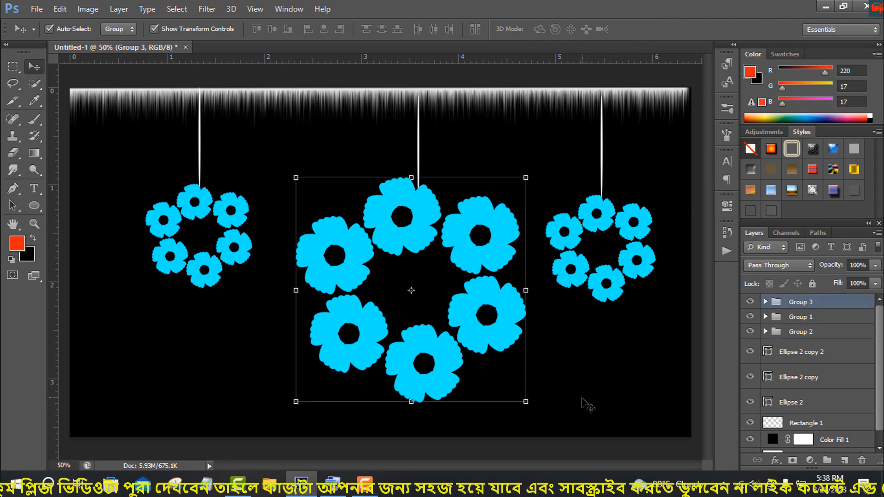
left_click_drag(525, 401, 510, 381)
left_click_drag(410, 225, 417, 221)
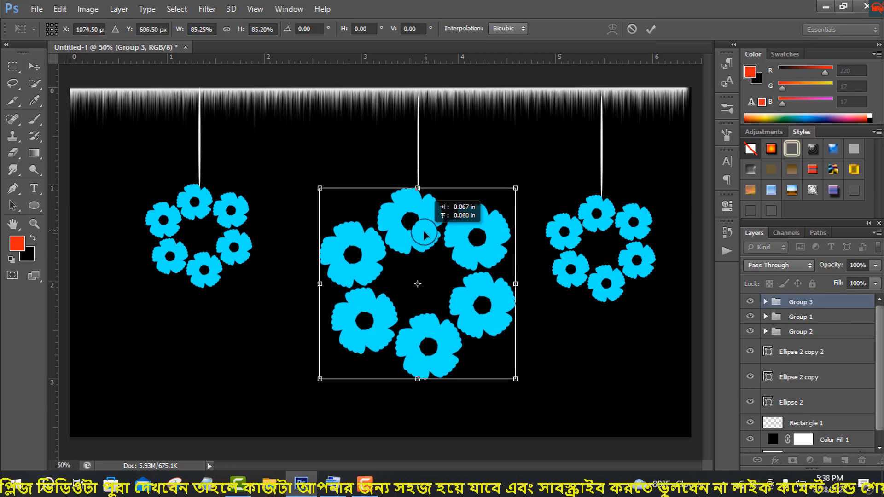
key("Return")
left_click(324, 488)
left_click(705, 352)
left_click(828, 188)
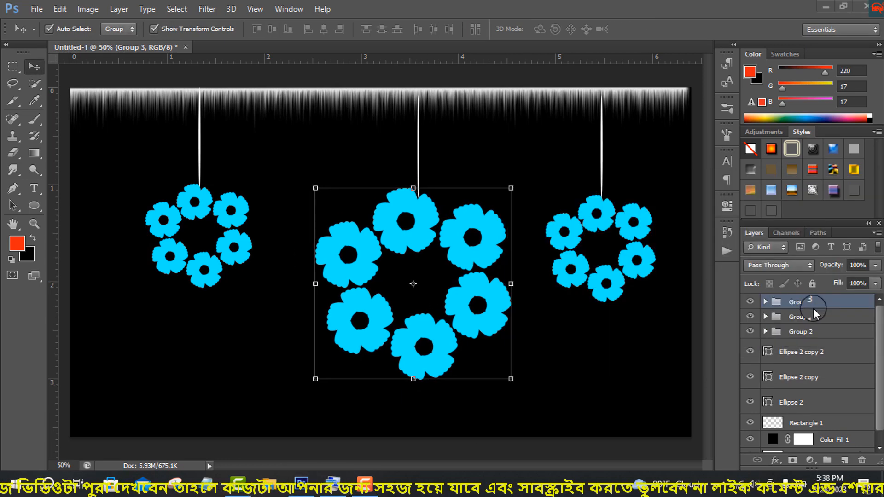
- Nudge the right small ring up and to the left so it meets its string
left_click(811, 317)
left_click(330, 485)
left_click_drag(702, 186, 694, 318)
left_click(699, 483)
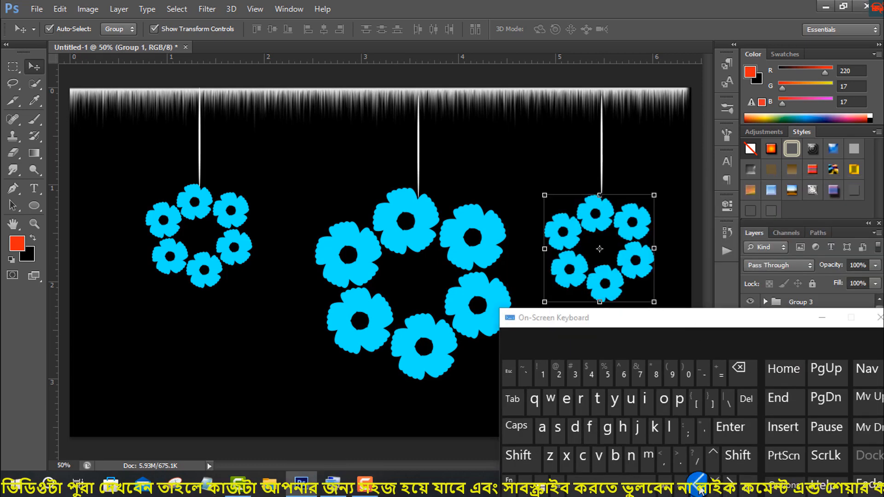
left_click(713, 455)
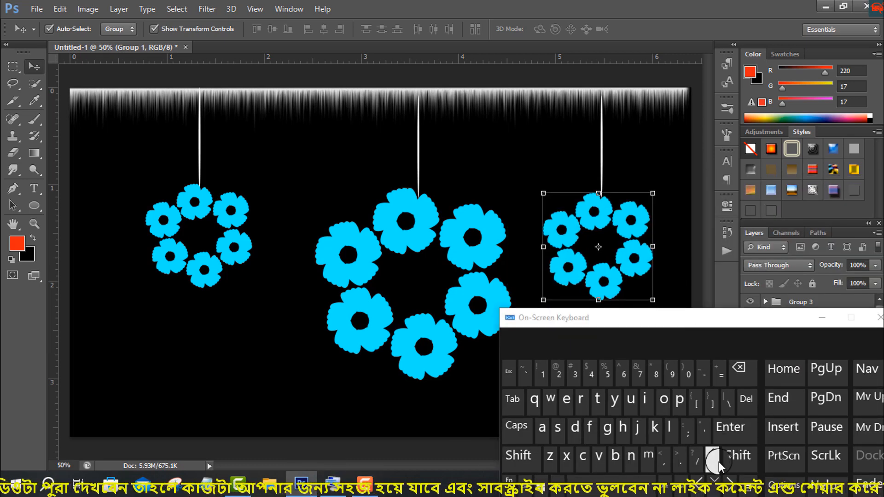
left_click(822, 317)
- Move the large ring lower on the canvas and add vertical guides at the canvas's centre and near its right edge
left_click(798, 331)
left_click_drag(798, 333, 801, 304)
left_click_drag(430, 361, 419, 403)
left_click_drag(52, 382, 461, 394)
left_click_drag(52, 401, 658, 373)
left_click_drag(801, 332, 801, 304)
left_click_drag(425, 393, 383, 390)
left_click_drag(462, 450, 379, 199)
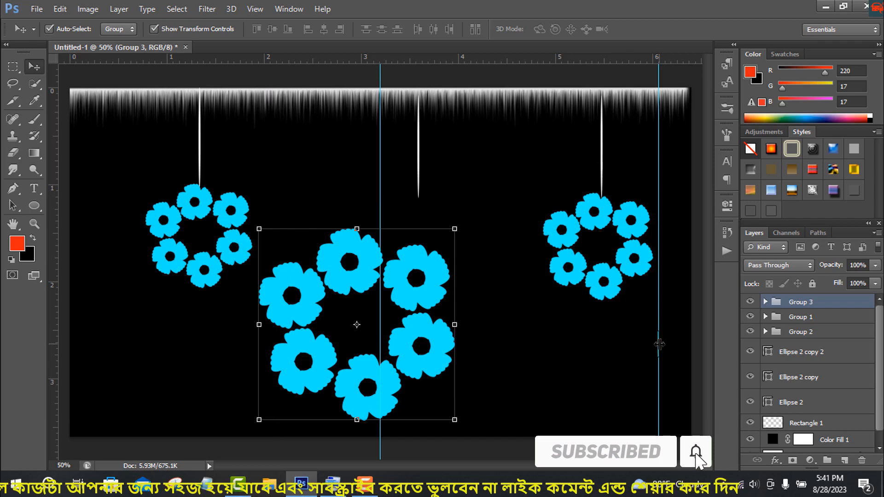
- Move the middle string onto the centre guide and lengthen it down toward the large ring
left_click(819, 352)
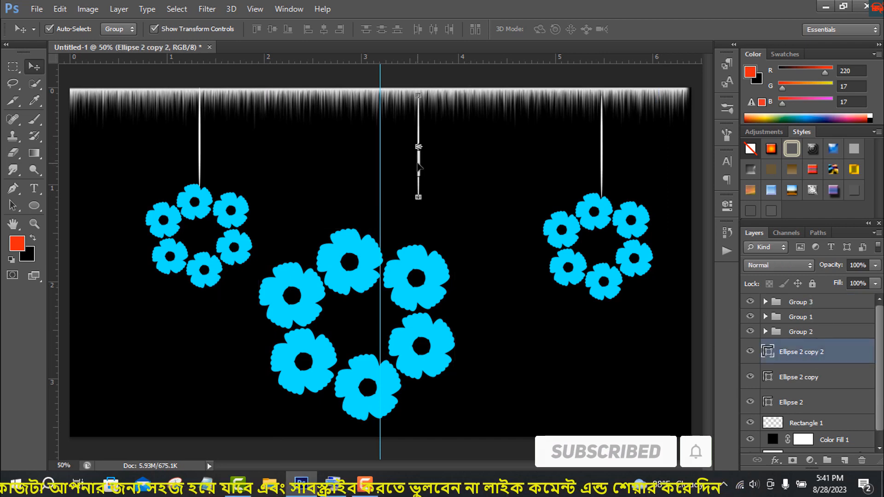
left_click_drag(418, 166, 379, 161)
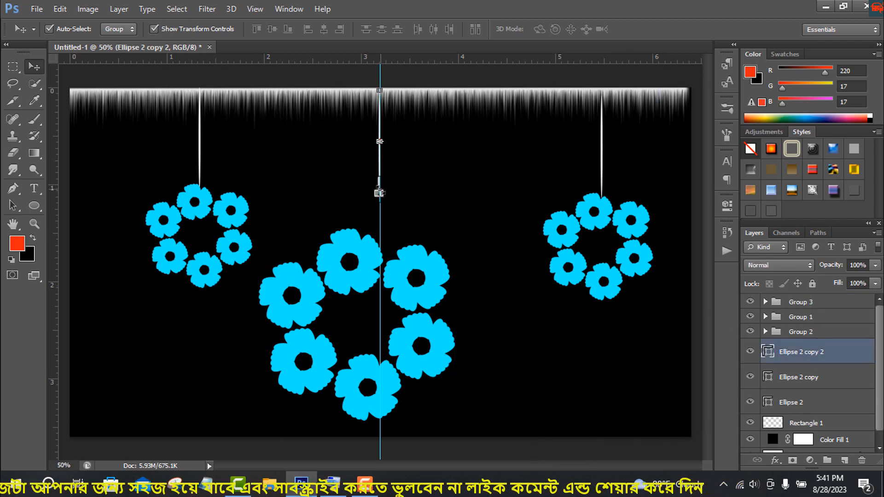
left_click_drag(379, 192, 380, 244)
- Reposition the large ring so its top flower hangs from the lengthened middle string
key("ctrl+t")
left_click_drag(463, 221, 441, 247)
key("Return")
left_click_drag(414, 329, 433, 350)
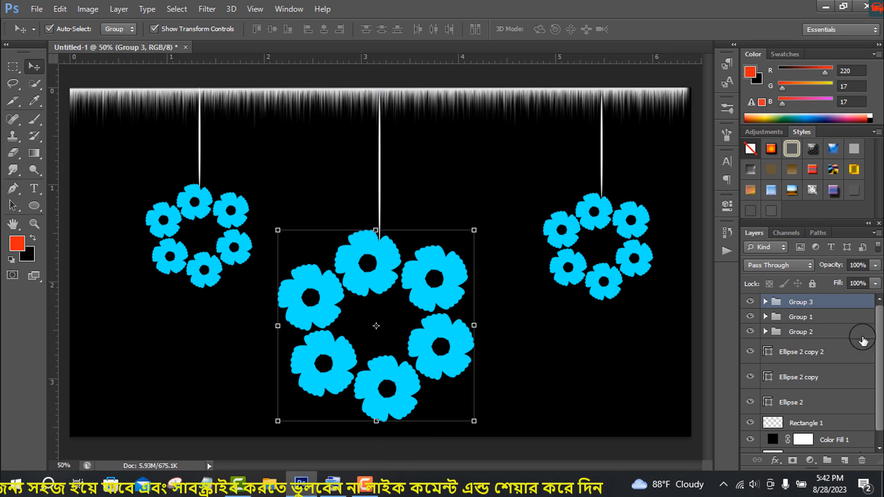
- Move the left small ring closer to the canvas's left edge and slightly lower
left_click(808, 317)
left_click(805, 333)
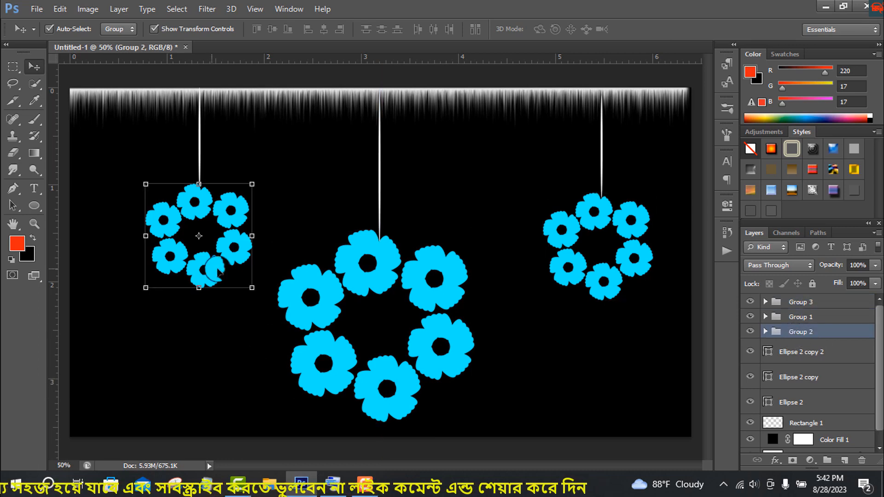
left_click_drag(214, 269, 171, 281)
mouse_move(285, 59)
left_mouse_down()
mouse_move(290, 295)
mouse_move(276, 58)
left_mouse_up()
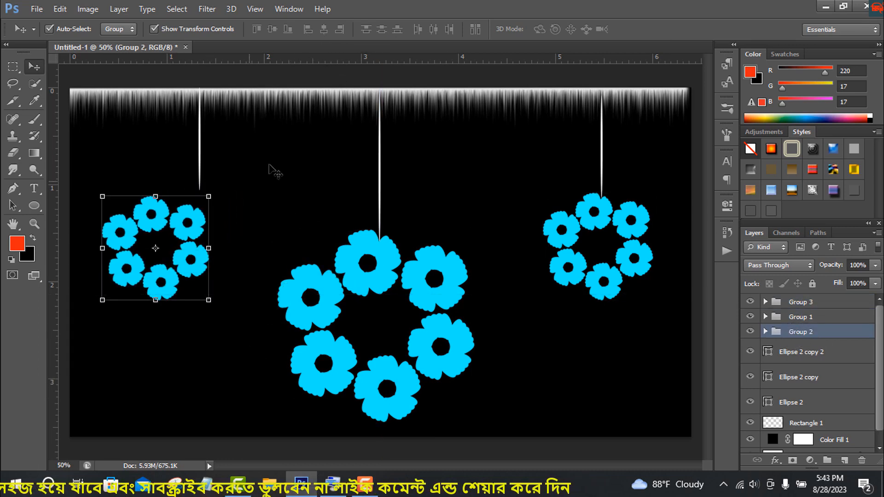
- Nudge the left small ring slightly right and attach the left string to its top flower, lengthening the string to 103.79%
left_click_drag(183, 267, 187, 268)
left_click(798, 377)
left_click(801, 403)
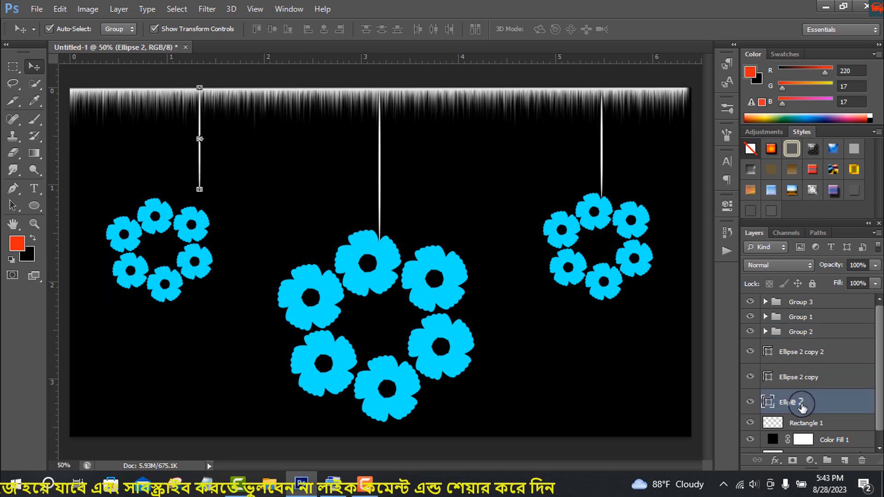
left_click_drag(201, 139, 159, 145)
left_click_drag(156, 98, 155, 94)
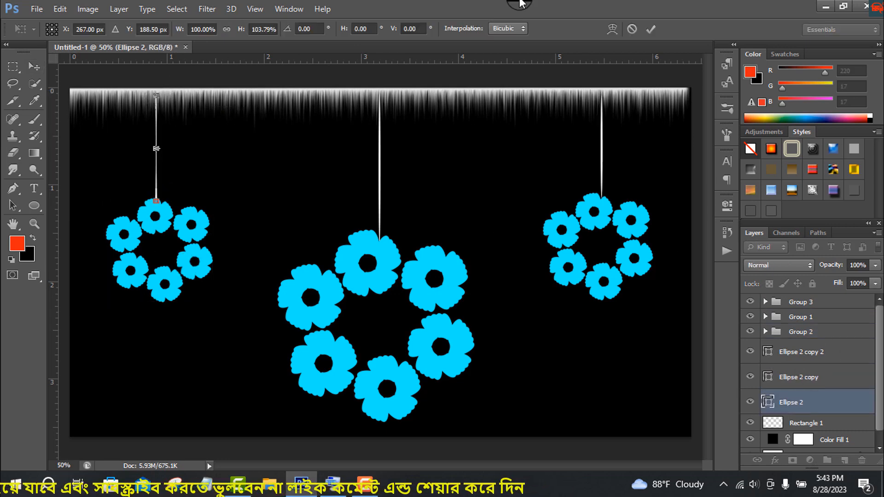
key("Return")
- Move the middle string over the centre of the large ring's top flower and extend its upper end to the fringe
left_click_drag(380, 174, 369, 170)
left_click(368, 171)
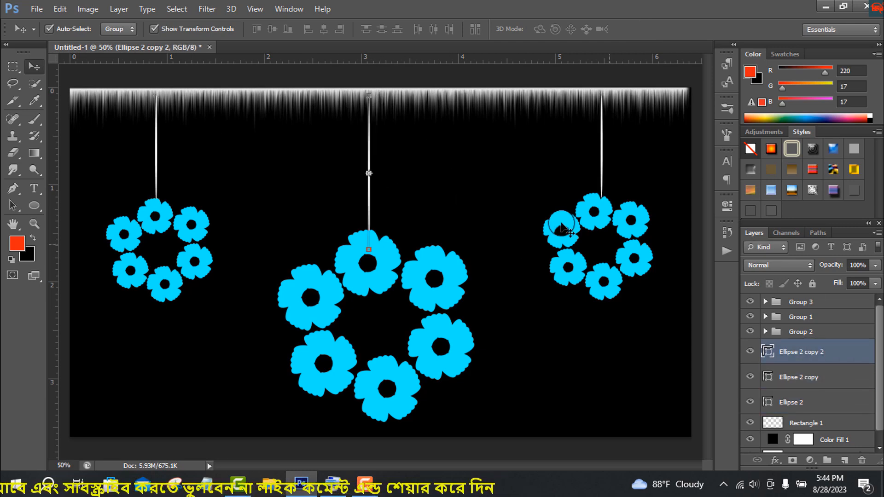
left_click_drag(369, 95, 373, 88)
key("Return")
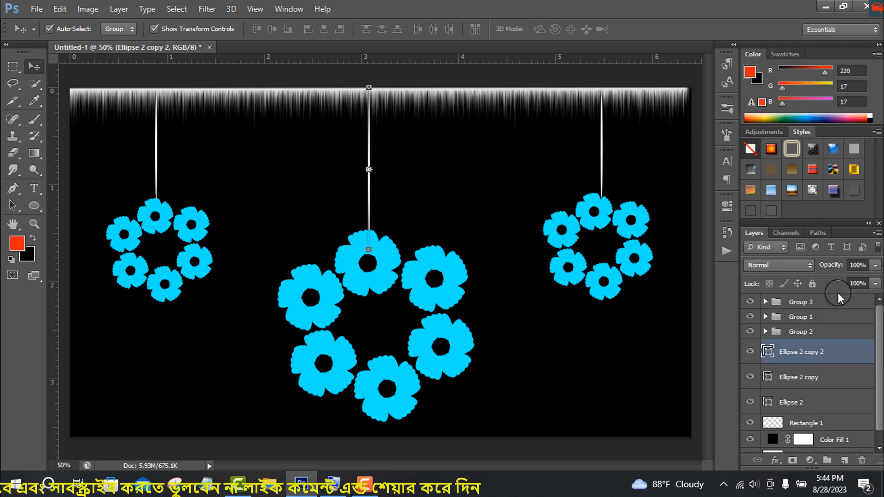
- Move the right string so it lines up with the centre of the right small ring's top flower
left_click(801, 331)
left_click(799, 377)
left_click_drag(601, 146, 593, 147)
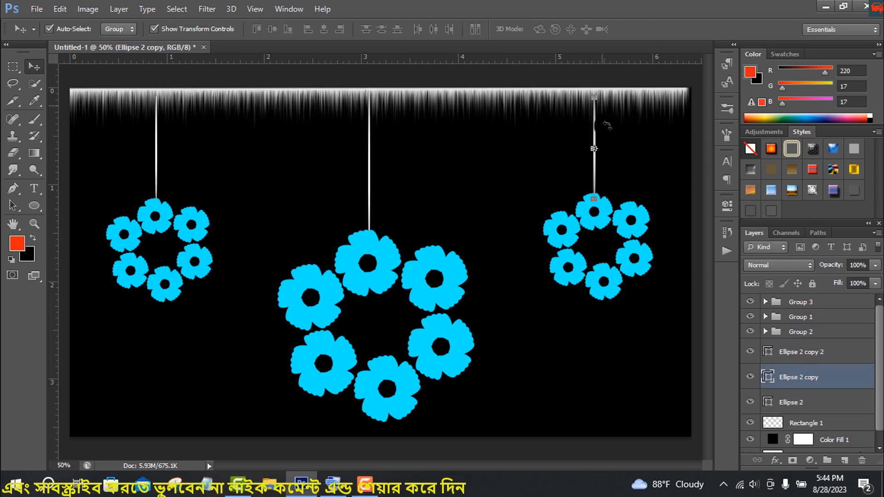
left_click(594, 96)
left_click(648, 31)
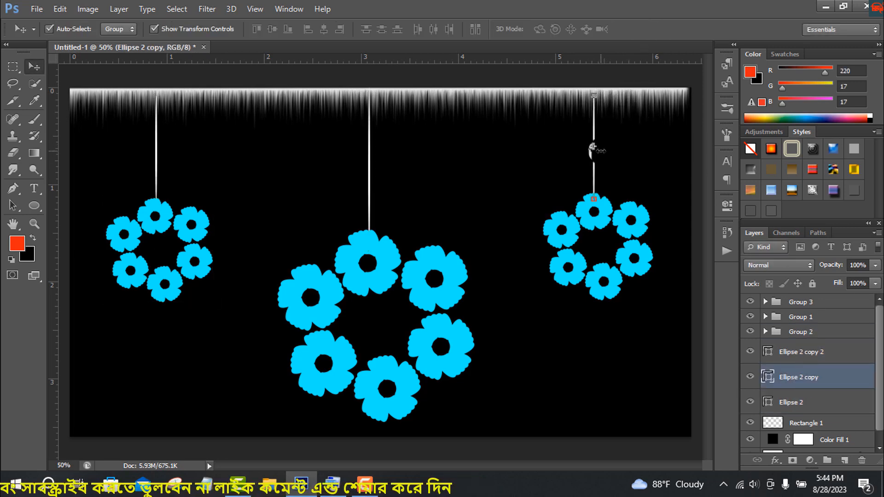
- Draw a white ellipse about 22 by 26 px on the empty background, duplicate it and shrink the copy to about 13 by 15 px
left_click(33, 207)
left_click_drag(550, 327, 557, 335)
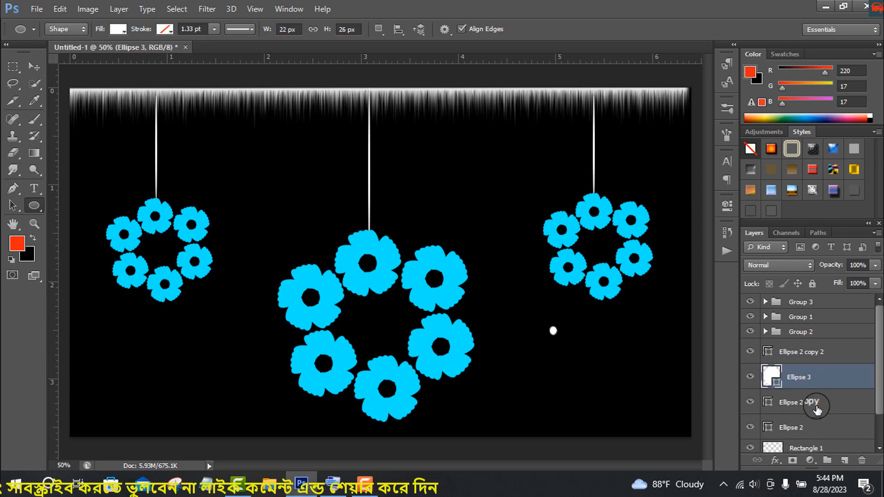
key("ctrl+plus")
key("ctrl+plus")
right_click(829, 376)
left_click(559, 142)
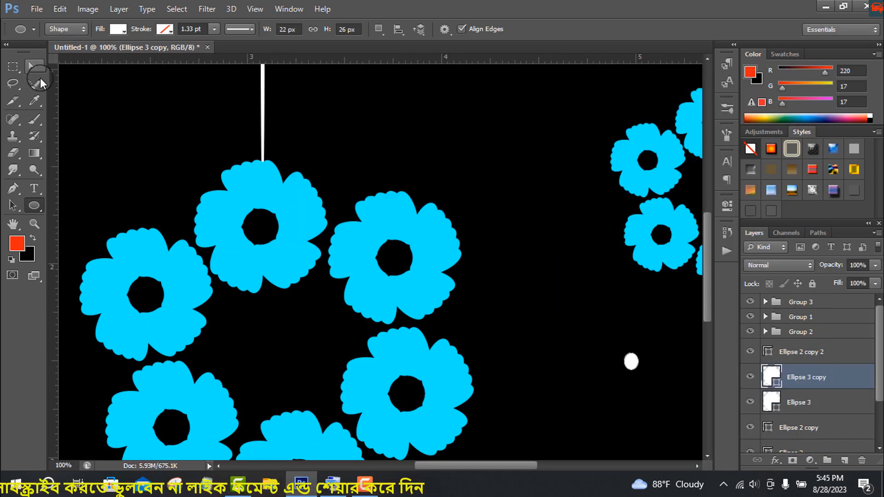
left_click(37, 70)
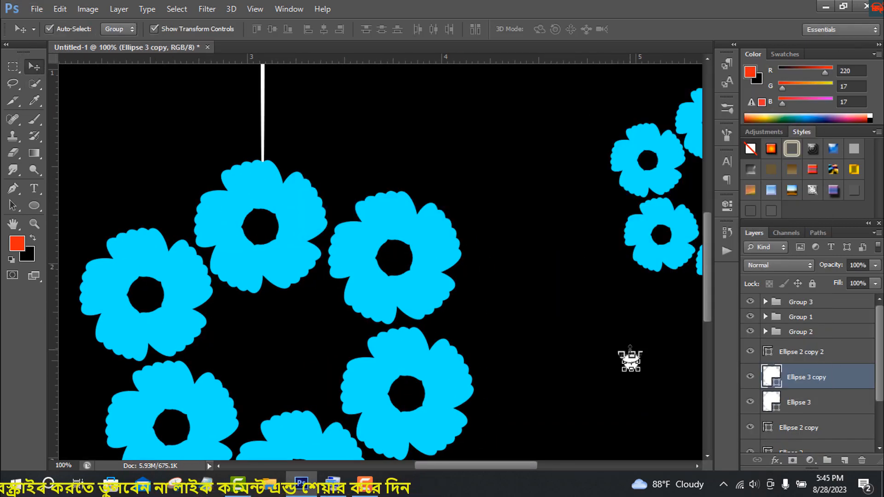
left_click_drag(630, 359, 635, 366)
key("Return")
- Fill the smaller inner ellipse with a crimson red swatch
left_click(33, 205)
left_click(118, 29)
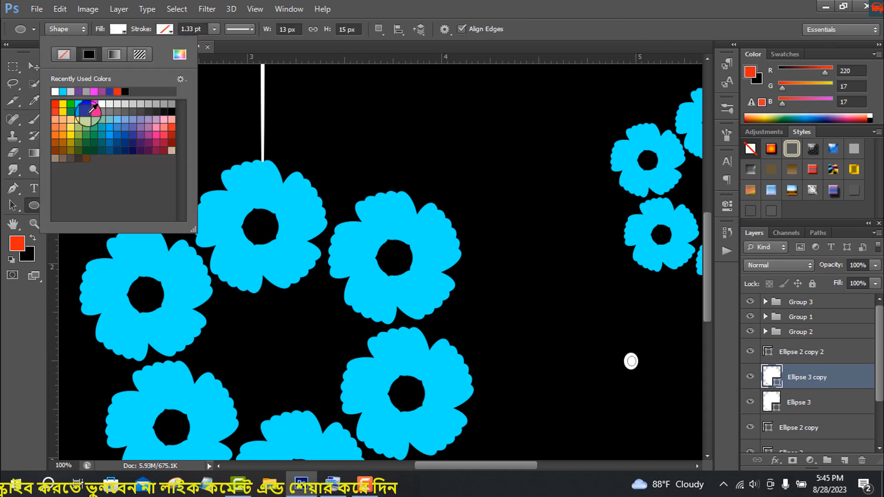
left_click(171, 135)
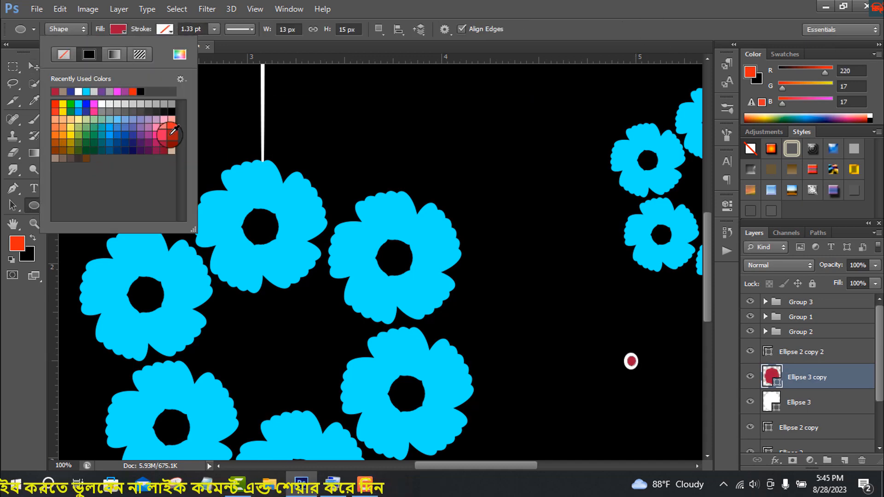
- Turn off the transform controls and nudge the crimson ellipse with the on-screen keyboard to centre it in the white one
key("v")
key("ctrl+super+o")
left_click(153, 29)
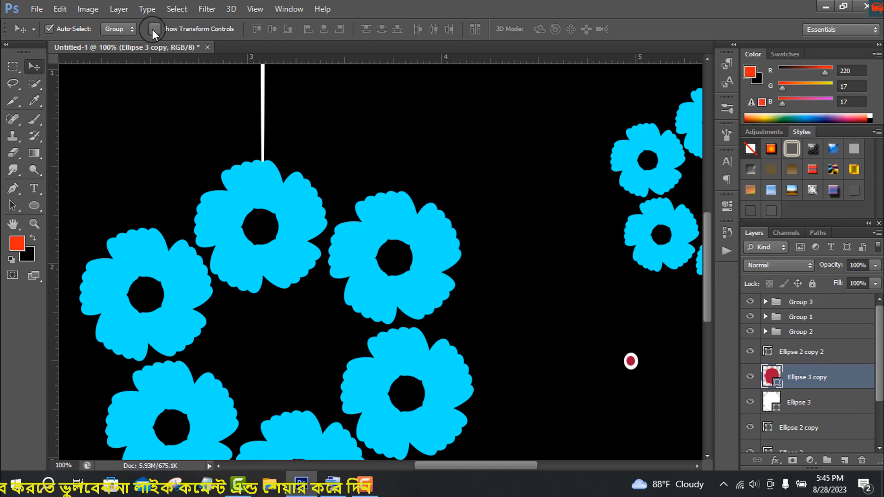
key("ctrl+super+o")
left_click(637, 257)
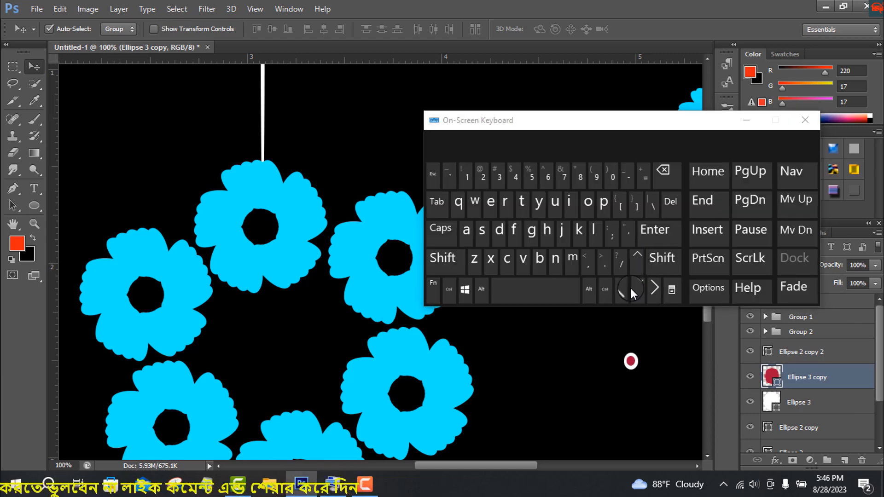
key("ctrl+super+o")
- Group the white and crimson ellipse layers into one bead and raise the group above the string layers
left_click(824, 403)
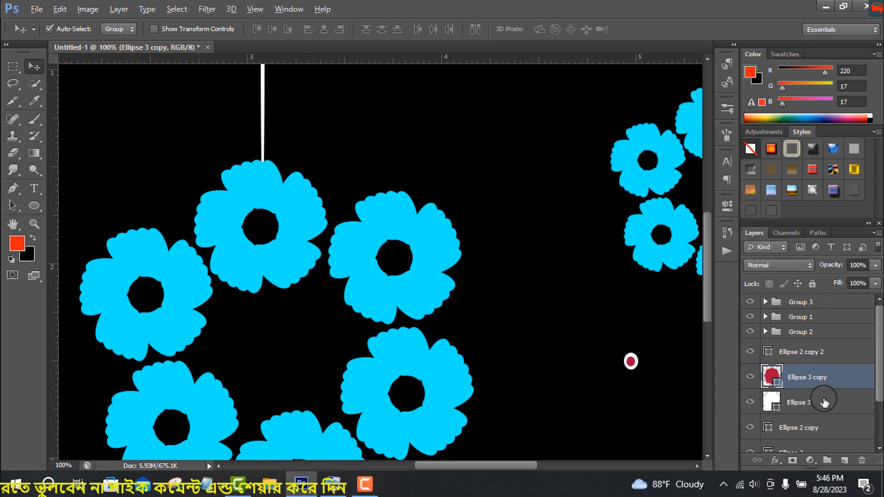
left_click(818, 382, "shift")
right_click(816, 381)
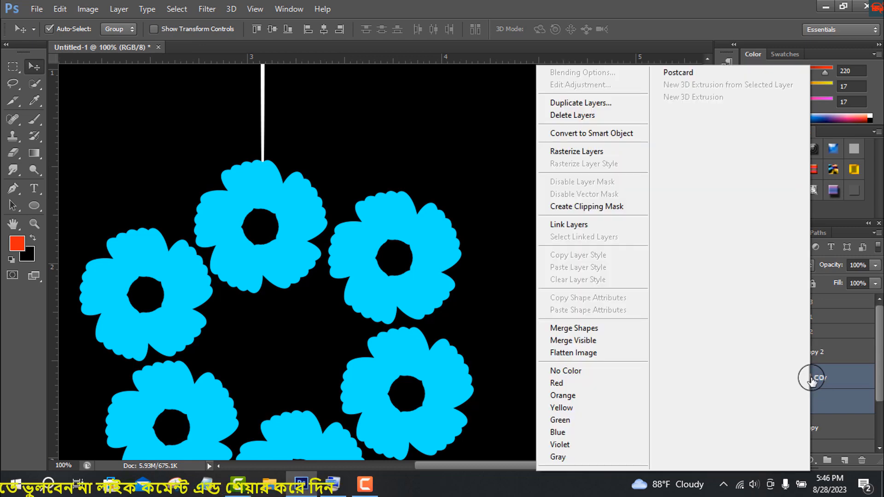
left_click(844, 383)
key("ctrl+g")
key("ctrl+bracketright")
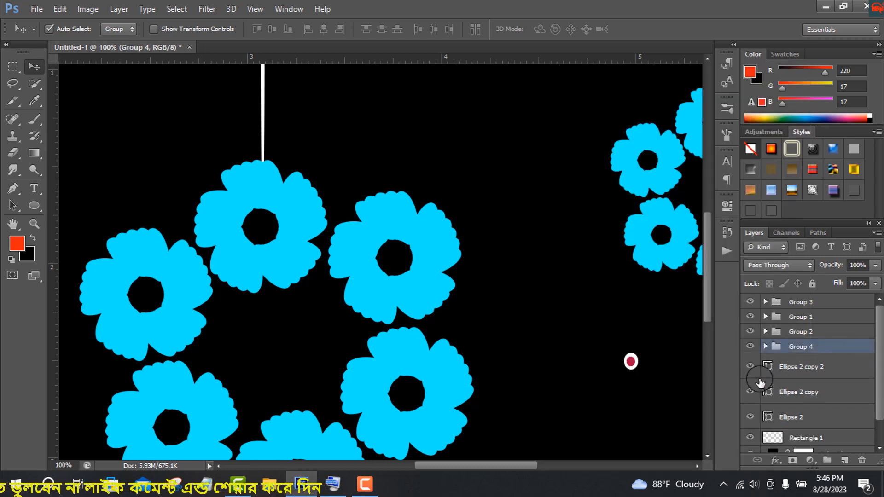
- Place the bead where the middle string meets its flower, bring it to the front and copy it onto both side strings' lower ends
key("ctrl+minus")
key("ctrl+minus")
left_click_drag(369, 230, 367, 232)
left_click_drag(810, 346, 829, 296)
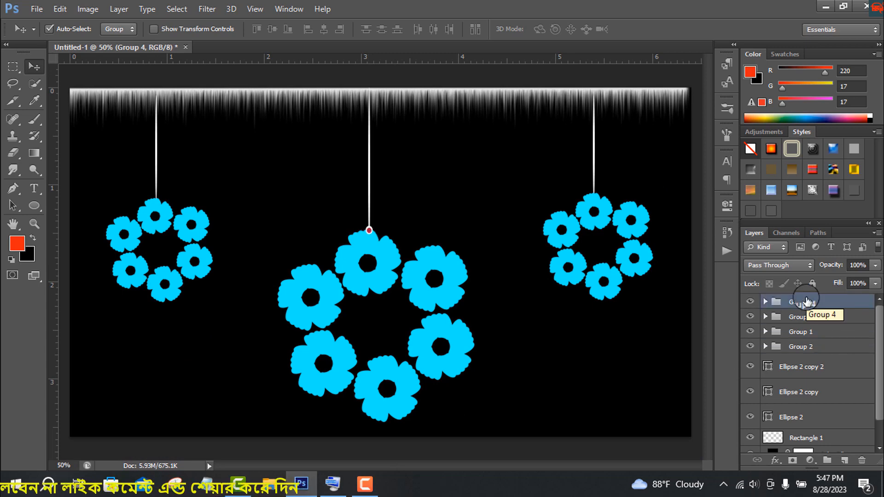
left_click_drag(369, 229, 594, 196)
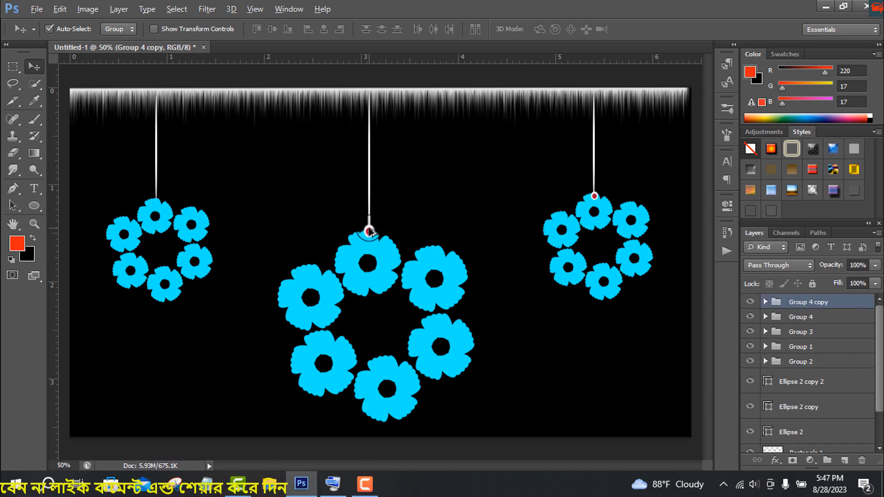
left_click_drag(371, 232, 155, 200)
- Nudge the right and middle beads slightly upward on their strings using the on-screen keyboard
left_click(332, 483)
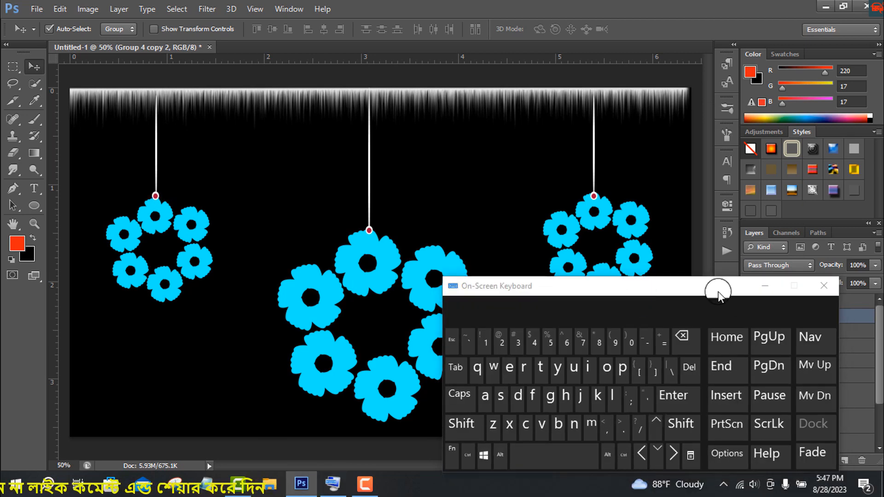
left_click_drag(717, 291, 614, 325)
left_click(805, 302)
left_click(553, 453)
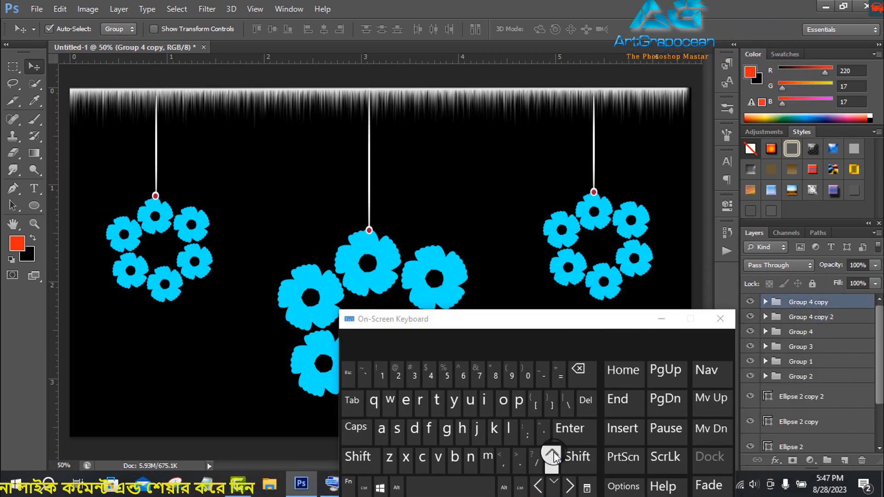
left_click(814, 335)
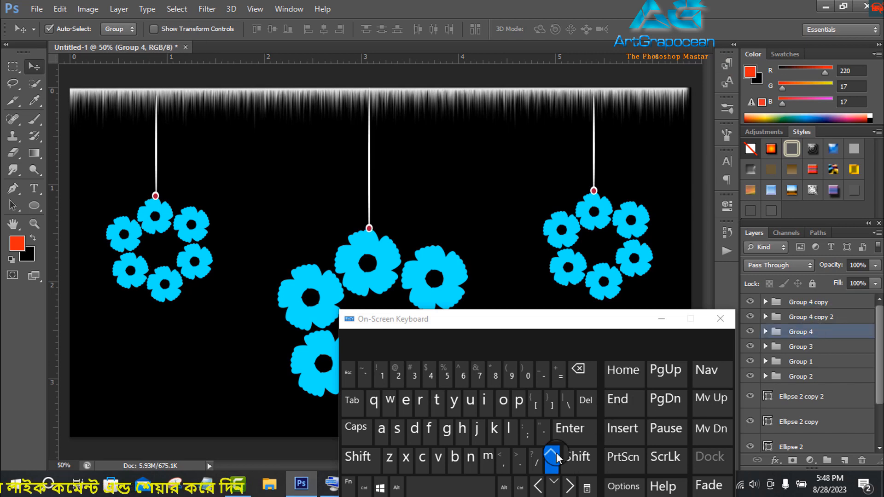
left_click(554, 452)
left_click(661, 318)
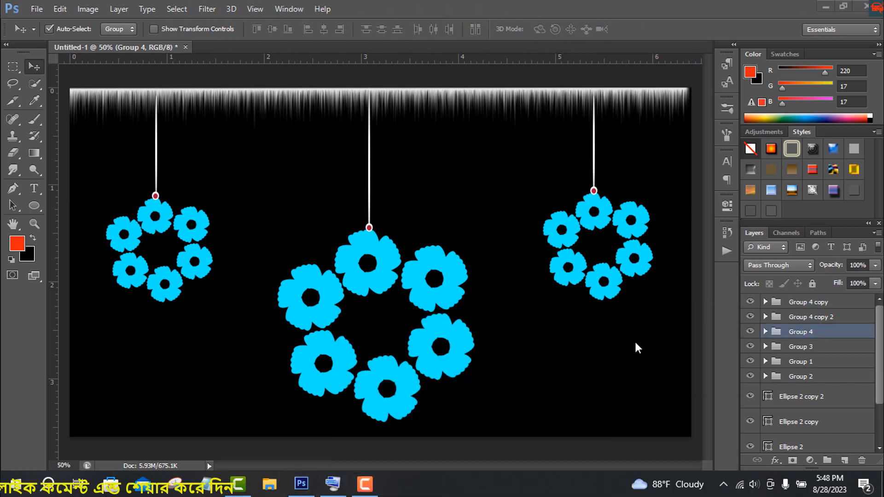
- Add a Gradient Overlay to the lowest flower layer in Group 2 and open its gradient for editing
scroll(803, 382, "down", 3)
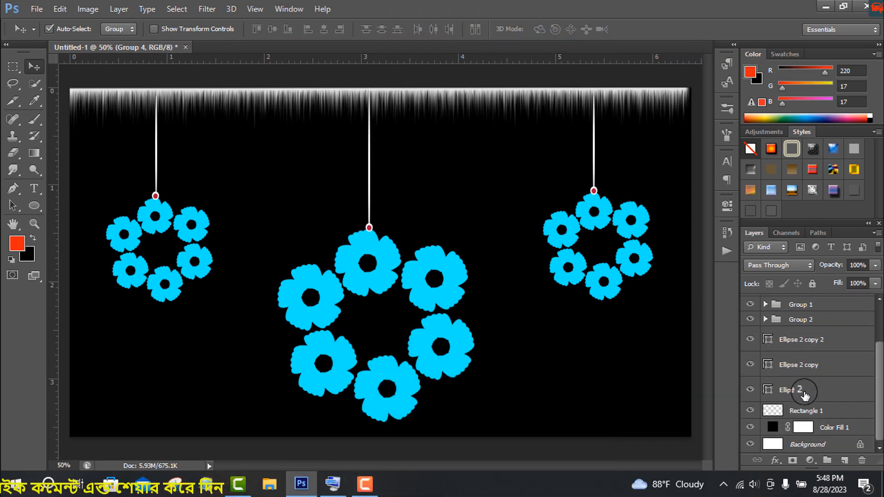
left_click_drag(802, 339, 764, 350)
left_click(766, 350)
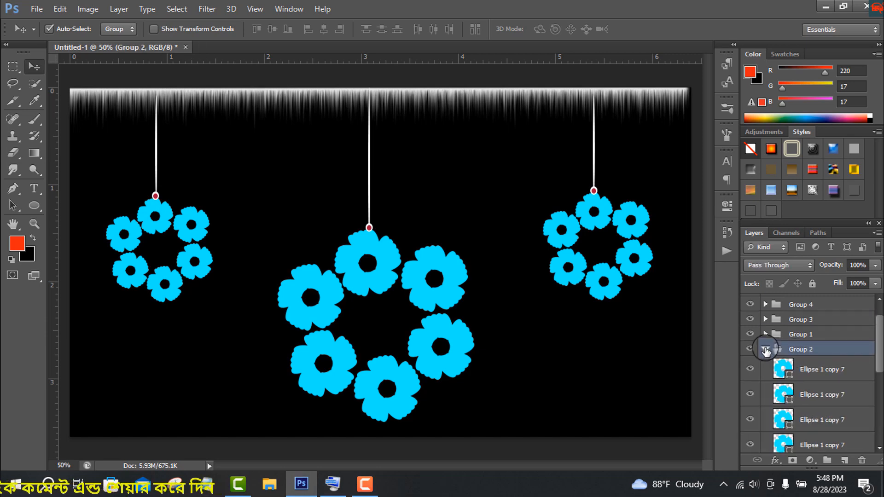
scroll(813, 367, "down", 2)
right_click(832, 401)
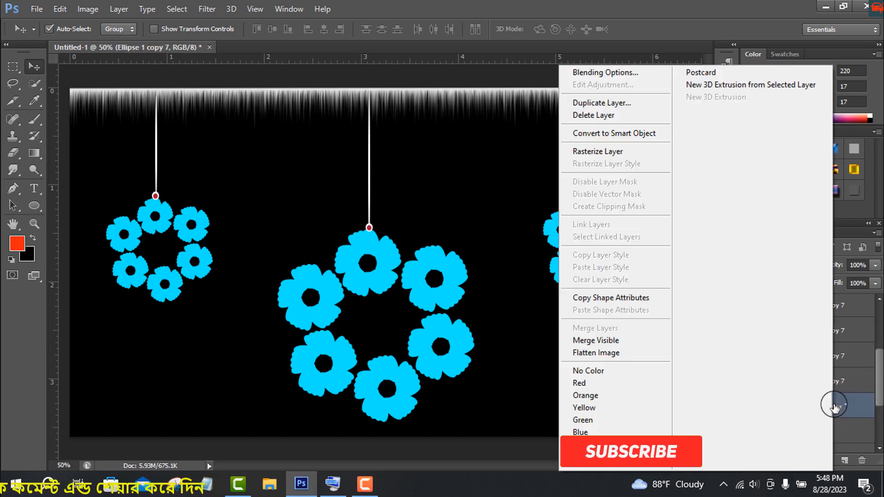
left_click(605, 73)
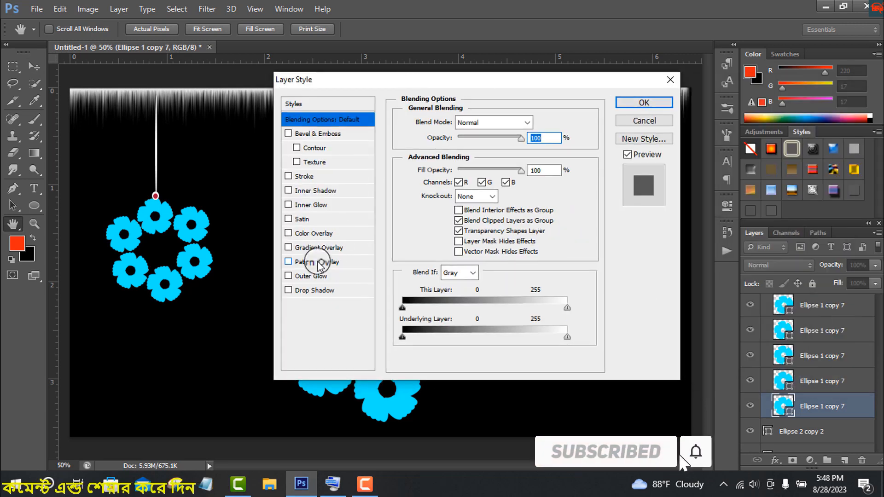
left_click(318, 247)
left_click(511, 224)
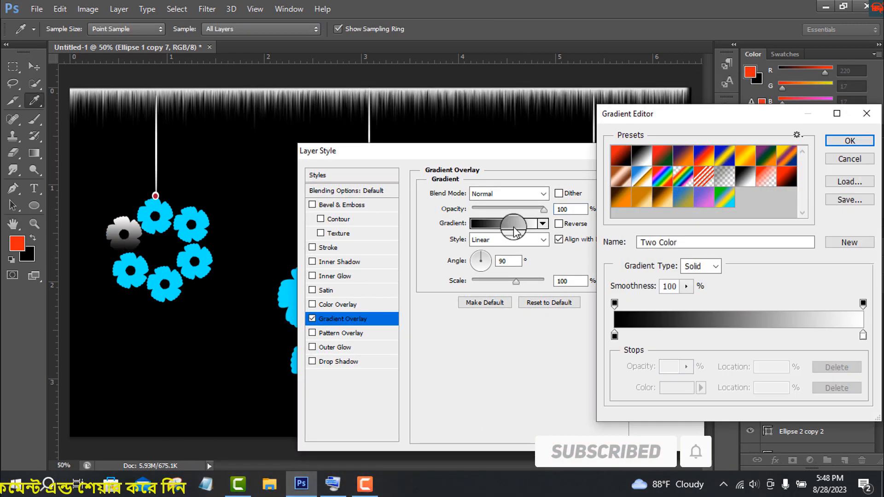
- Try several gradient presets on the flower, choose the violet-to-pink one and apply the layer style
left_click(708, 201)
left_click(638, 199)
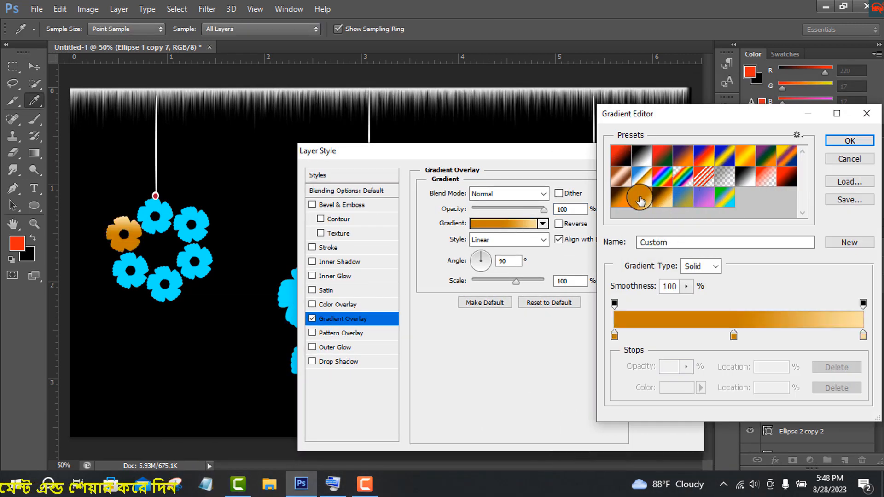
left_click(782, 156)
left_click(742, 154)
left_click(724, 155)
left_click(645, 180)
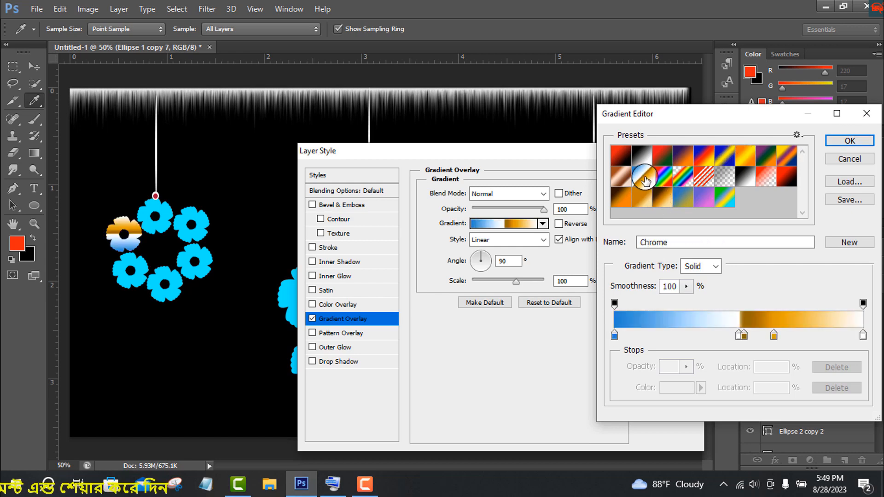
left_click(728, 157)
left_click(669, 178)
left_click(705, 195)
left_click(849, 141)
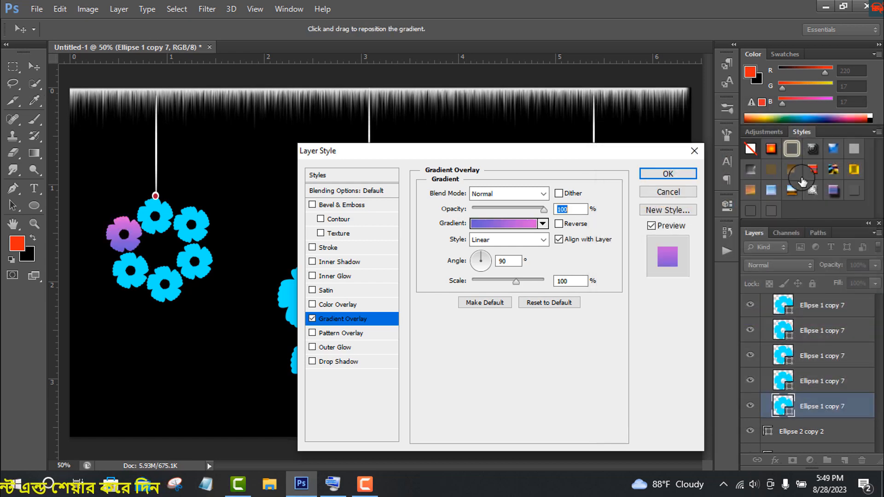
key("Return")
- Copy the violet-to-pink gradient overlay onto the remaining flowers of the left ring
left_click_drag(859, 407, 859, 330)
left_click_drag(859, 330, 860, 305)
scroll(861, 364, "up", 1)
- Expand the other ring groups and copy the violet-to-pink gradient overlay onto all flowers of the right ring
left_click(766, 320)
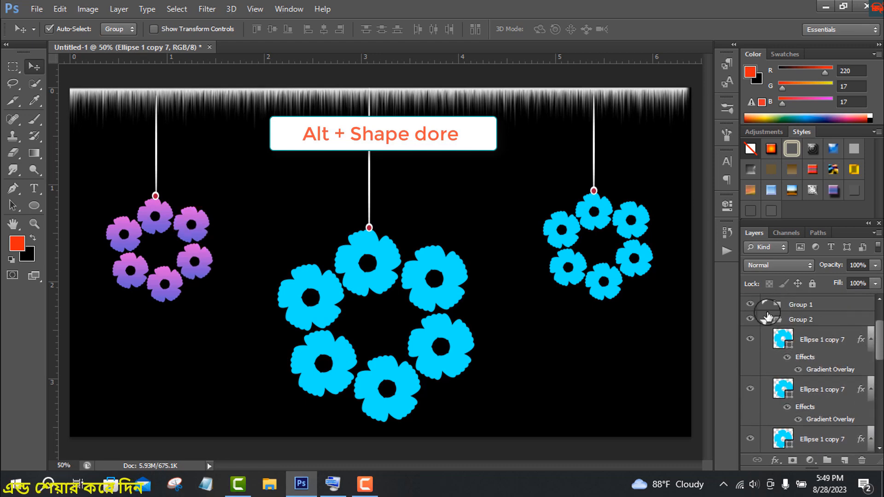
scroll(810, 359, "up", 2)
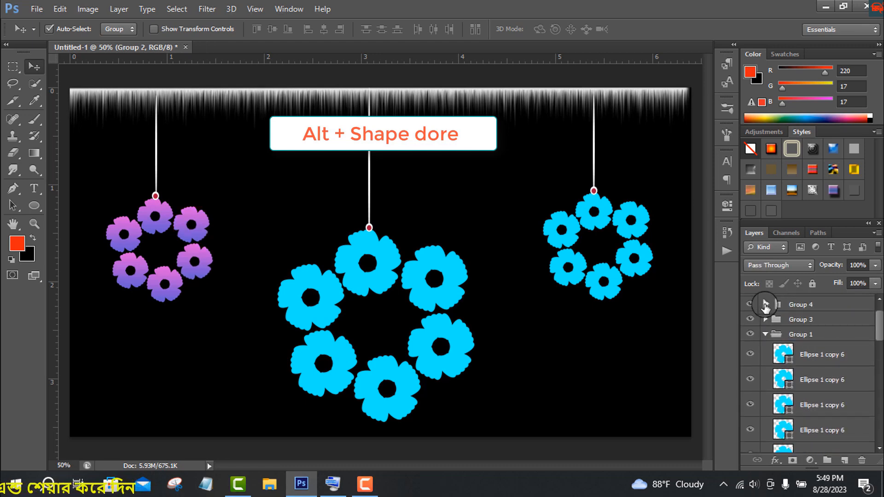
left_click(765, 305)
left_click(764, 370)
scroll(766, 371, "down", 5)
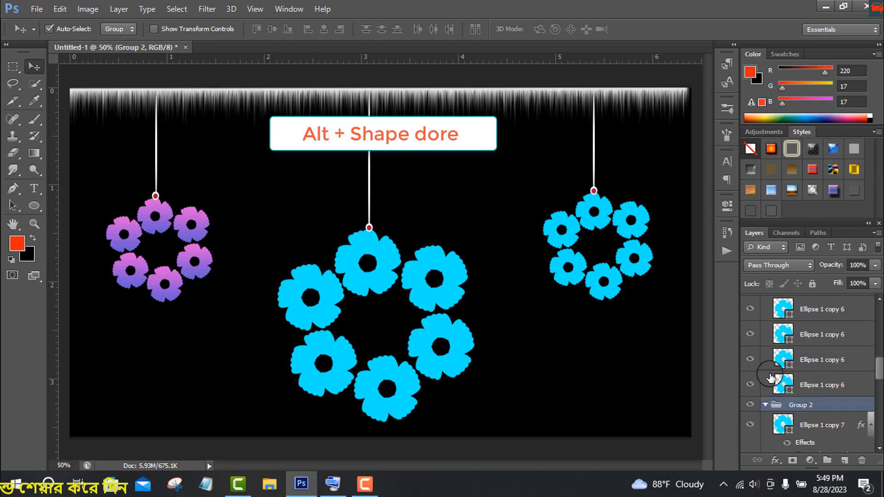
left_click_drag(860, 409, 862, 349)
left_click_drag(861, 388, 861, 438)
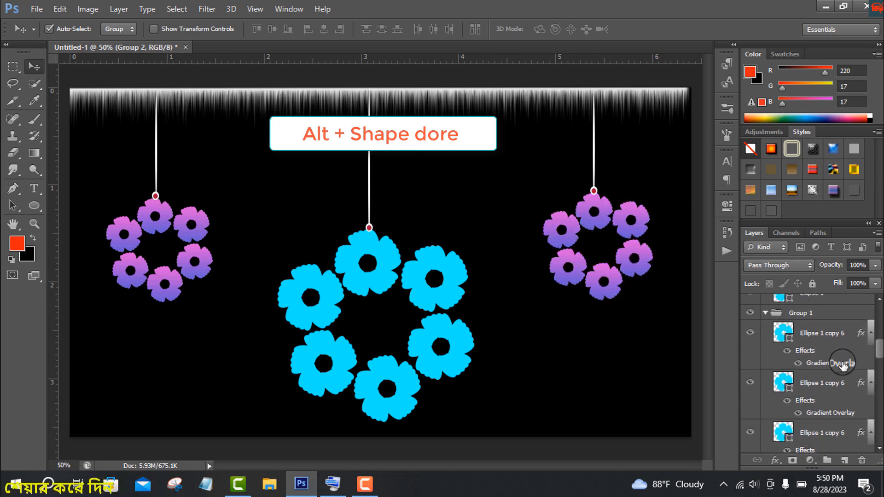
- Copy the violet-to-pink gradient overlay onto all flowers of the middle ring and onto both ellipses of the middle bead in Group 4
scroll(777, 362, "up", 3)
left_click_drag(859, 345, 859, 342)
scroll(855, 361, "up", 2)
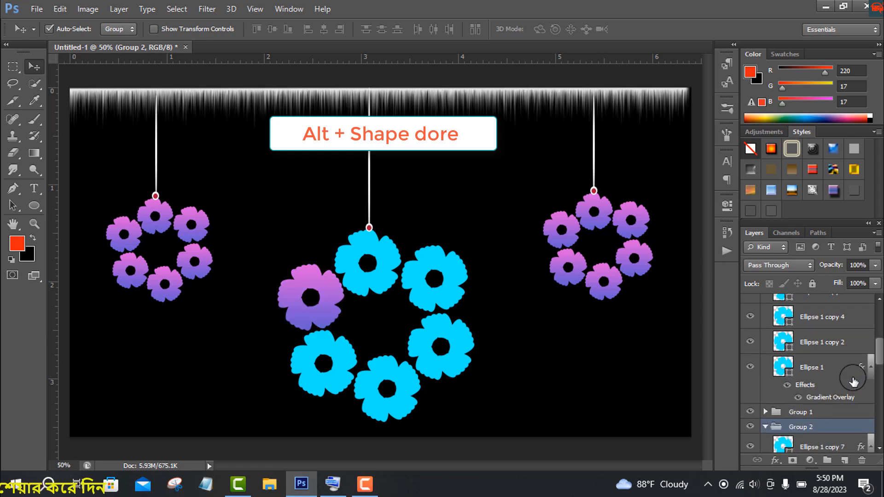
scroll(847, 364, "up", 1)
left_click_drag(846, 395, 829, 333)
scroll(845, 359, "up", 2)
scroll(842, 364, "up", 1)
scroll(842, 326, "up", 1)
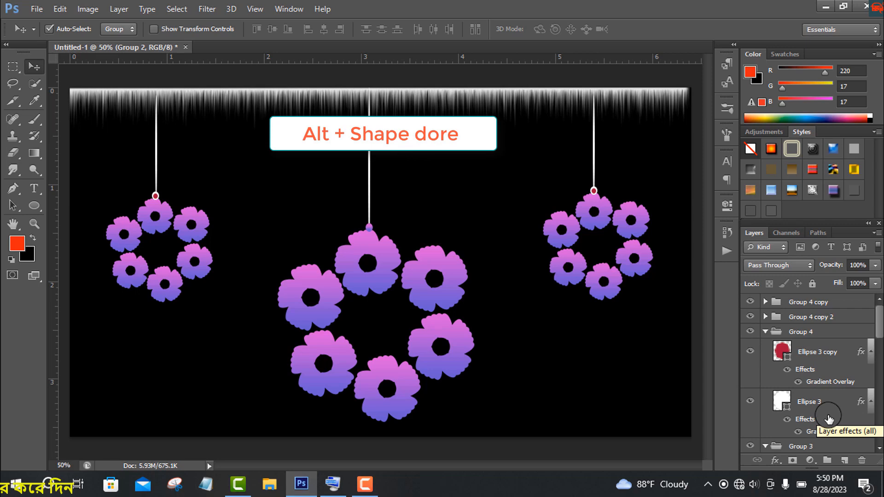
- Remove the gradient overlay from the white Ellipse 3 layer in Group 4
scroll(827, 412, "down", 1)
left_click(860, 369)
right_click(859, 372)
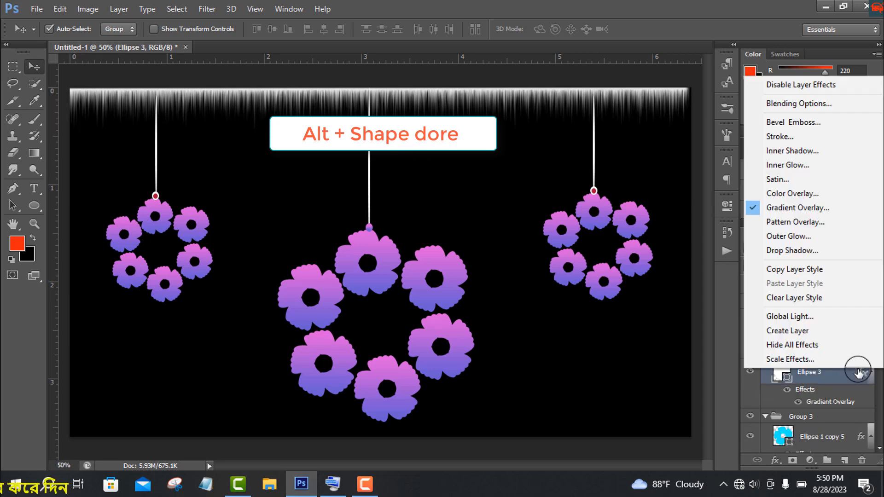
left_click_drag(860, 369, 862, 460)
scroll(850, 412, "up", 4)
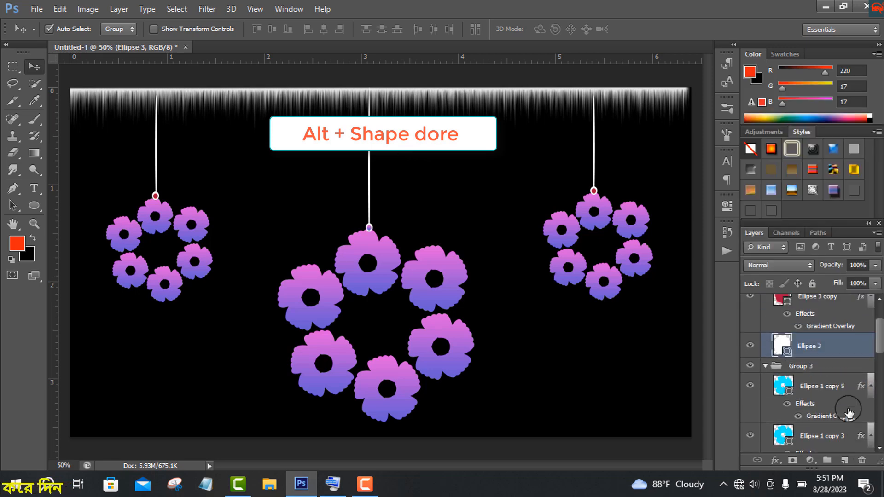
- Expand Group 4 copy 2, copy the gradient overlay onto its red Ellipse 3 copy, and keep its white Ellipse 3 free of effects
left_click(776, 332)
left_click(765, 317)
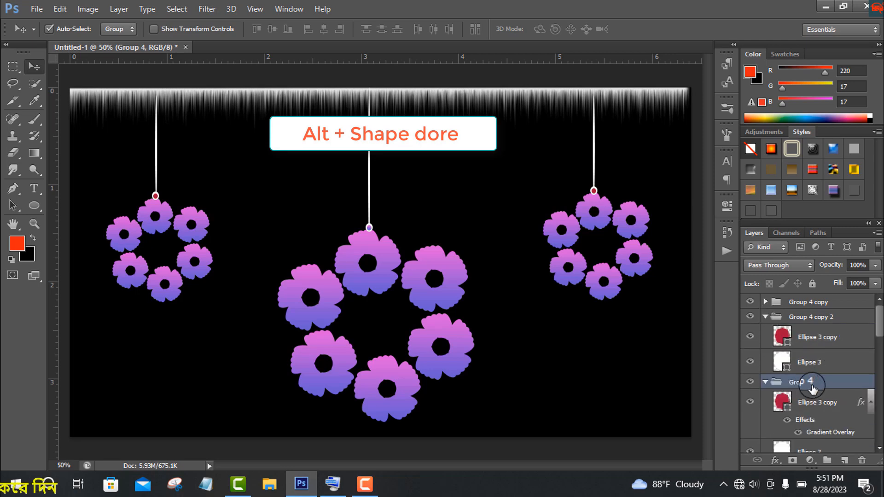
left_click_drag(860, 402, 863, 337)
left_click(727, 233)
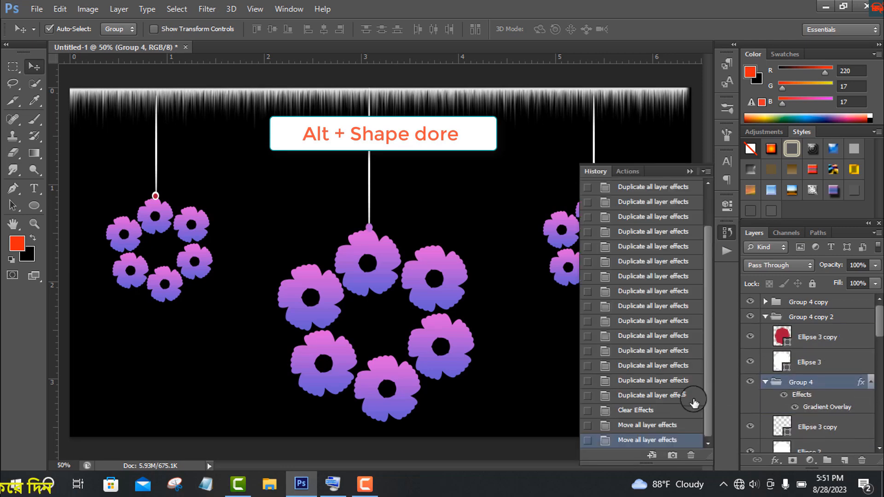
left_click_drag(859, 364, 860, 337)
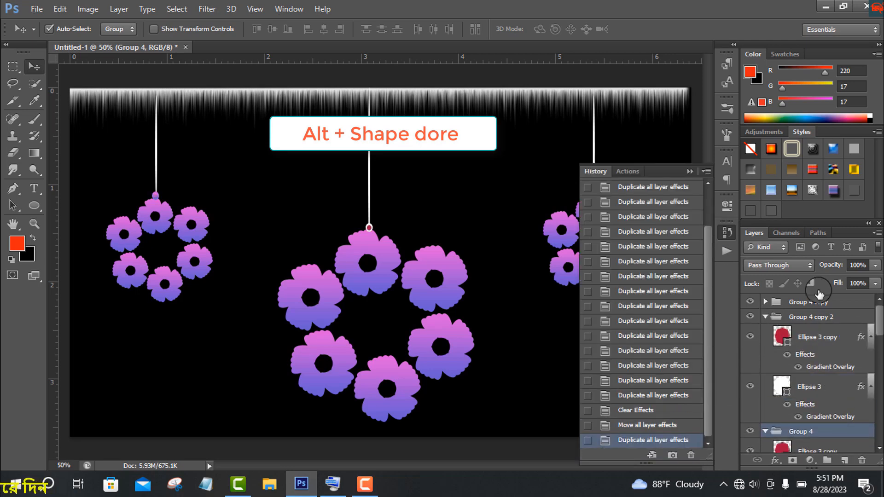
left_click(853, 438)
left_click_drag(846, 410, 862, 461)
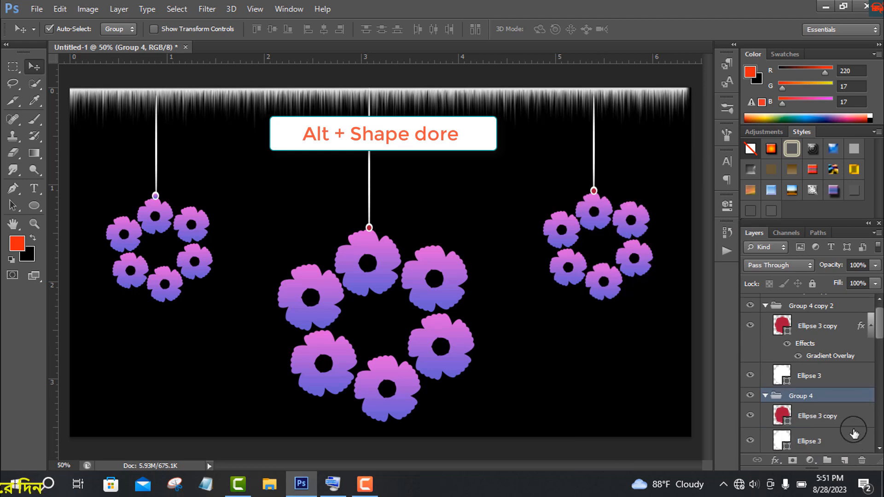
- Copy the violet-to-pink gradient overlay onto the red Ellipse 3 copy layers in Group 4 copy and Group 4
scroll(854, 435, "up", 1)
left_click(765, 302)
left_click_drag(861, 387, 859, 323)
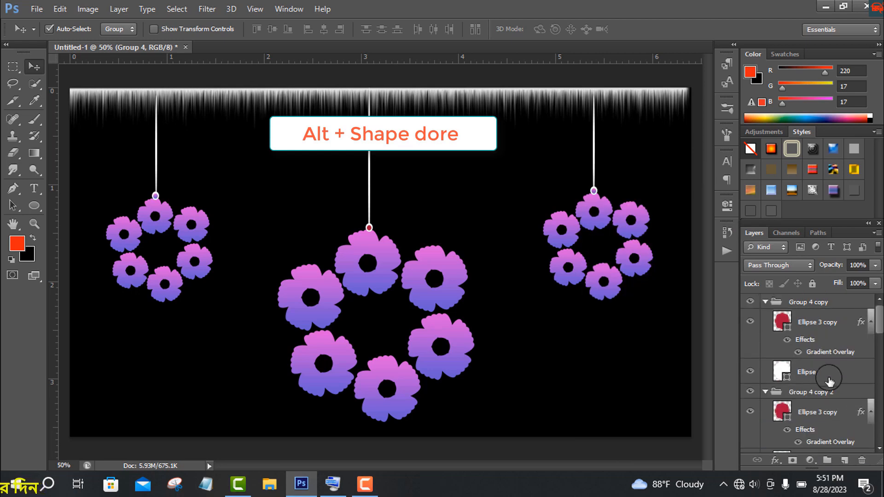
left_click(765, 302)
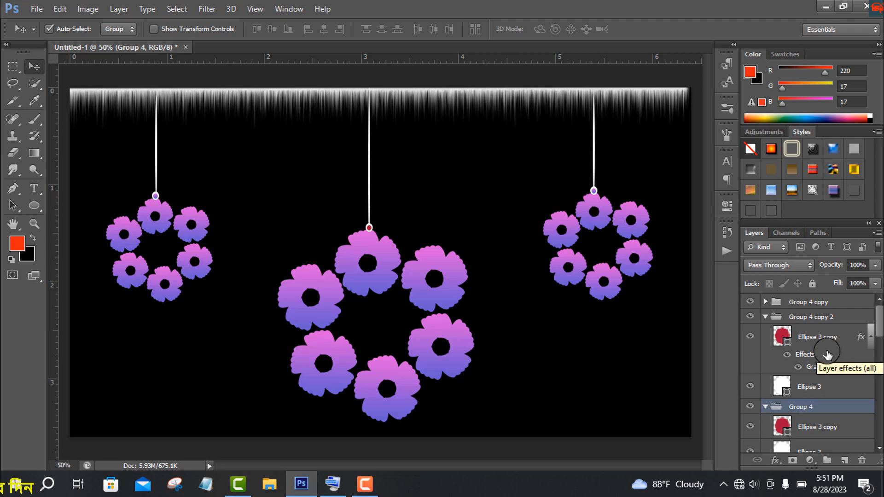
scroll(830, 384, "down", 1)
scroll(859, 382, "down", 4)
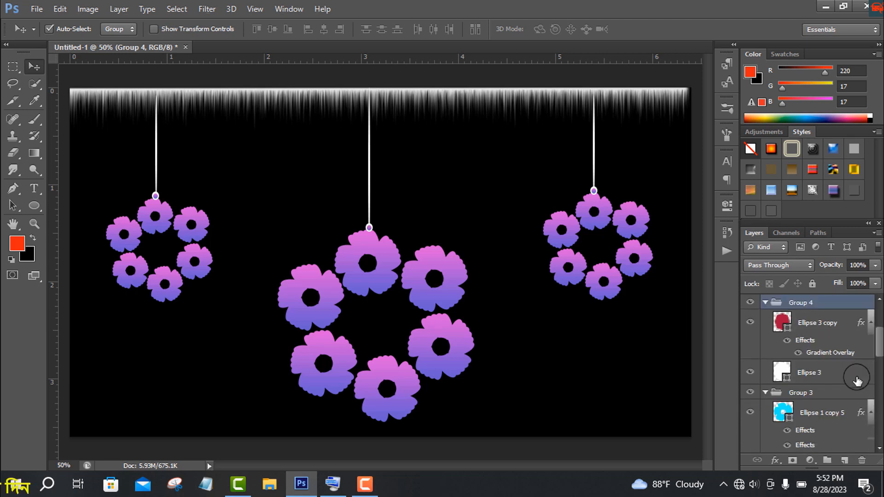
- Collapse the expanded bead and flower ring groups in the layer stack
scroll(855, 379, "up", 7)
left_click(765, 318)
left_click(765, 332)
scroll(779, 387, "down", 1)
scroll(780, 387, "down", 1)
left_click(765, 317)
scroll(782, 374, "down", 2)
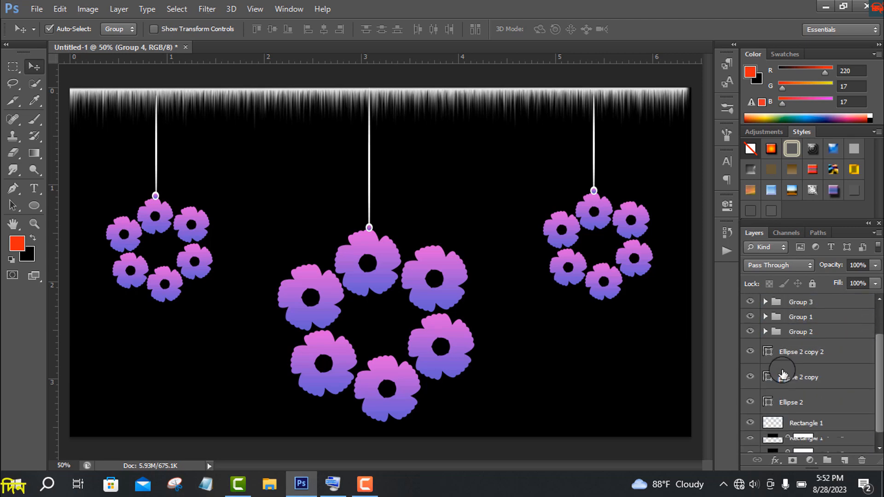
- Expand Group 2 and copy its violet-to-pink gradient overlay onto the three string layers and the Rectangle 1 fringe
scroll(834, 417, "up", 2)
left_click(767, 363)
left_click(765, 362)
scroll(847, 396, "down", 5)
scroll(847, 399, "down", 4)
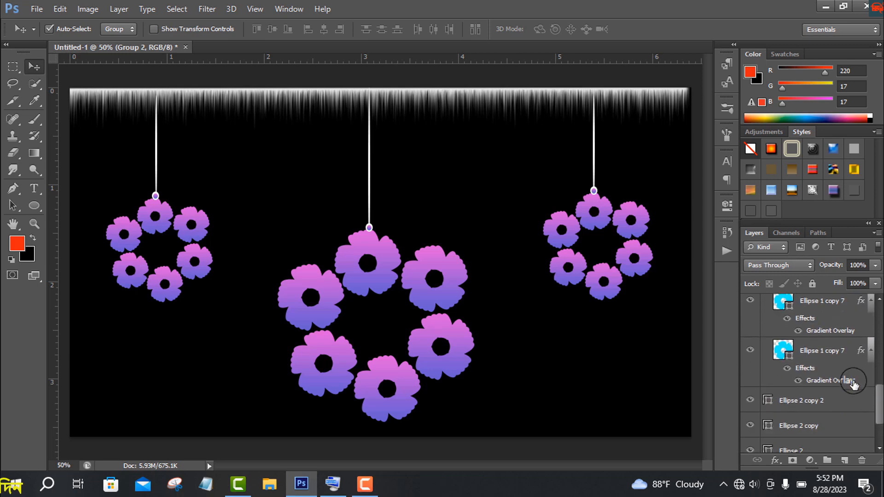
left_click_drag(861, 370, 859, 419)
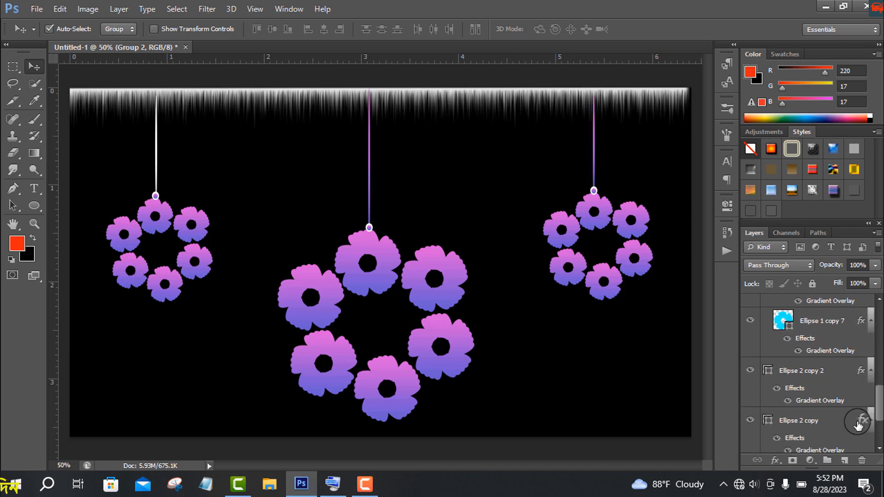
scroll(859, 419, "down", 3)
left_click_drag(863, 374, 856, 420)
scroll(859, 424, "down", 3)
scroll(858, 429, "down", 1)
- Collapse Group 2 and review the effects on the string and fringe layers
scroll(799, 389, "up", 11)
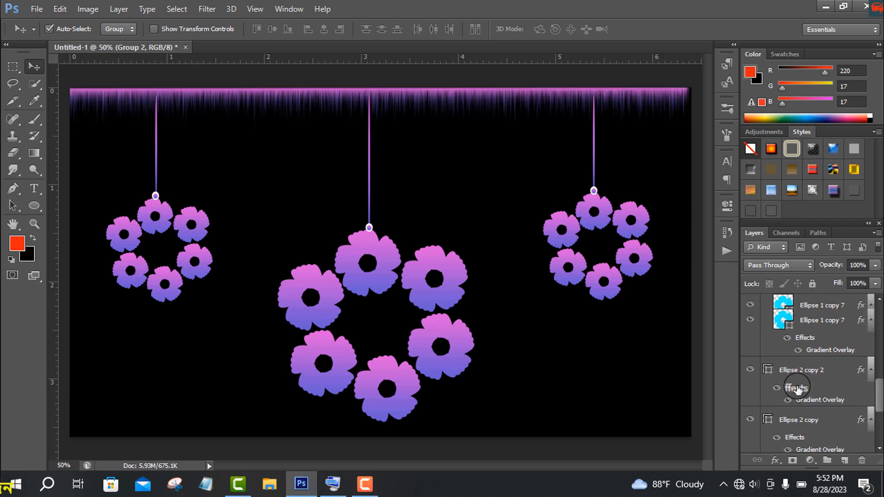
left_click(766, 377)
scroll(785, 400, "down", 3)
scroll(789, 406, "up", 2)
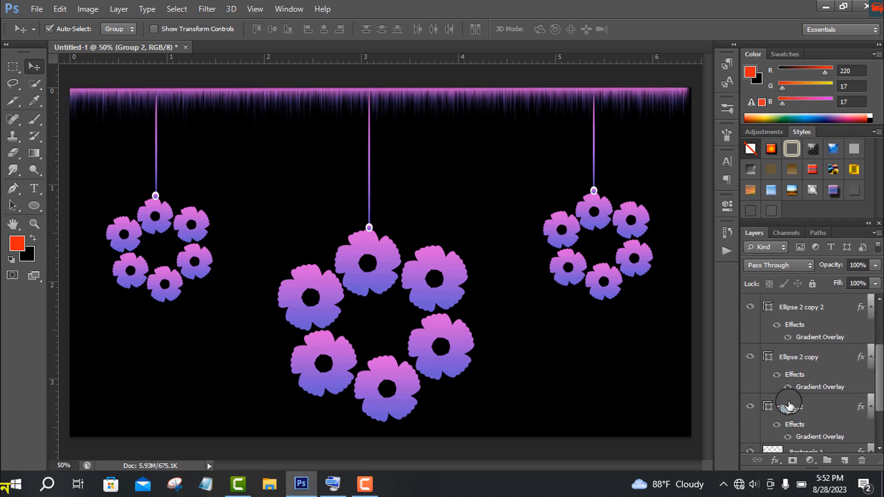
scroll(789, 405, "down", 3)
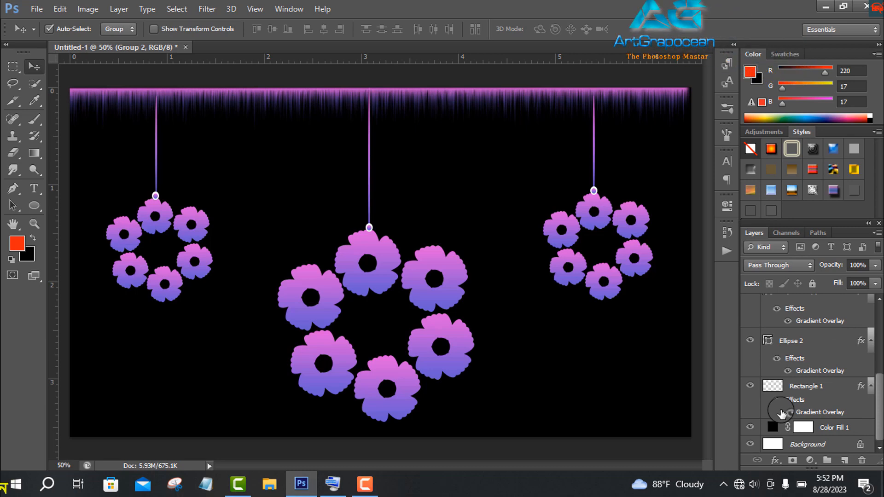
- Expand Group 4 copy and open the layer style settings of its white Ellipse 3 layer, keeping the artwork in view
scroll(781, 413, "up", 5)
left_click(766, 301)
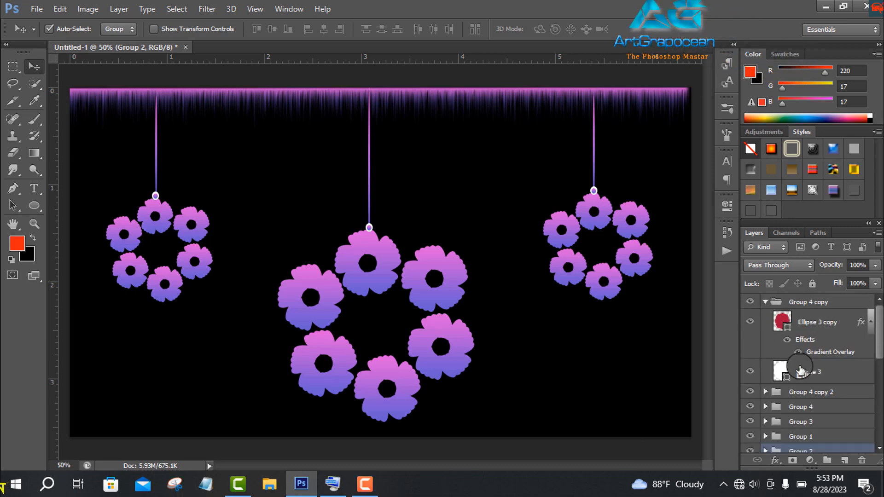
left_click(805, 371)
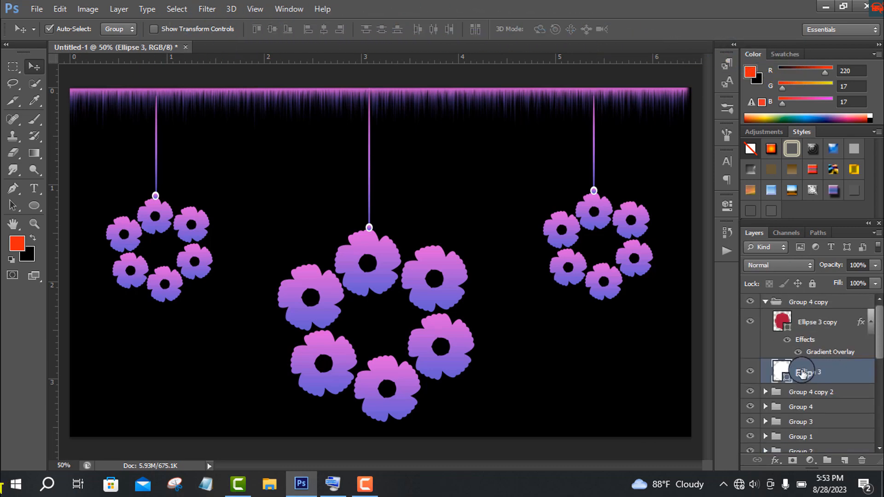
right_click(835, 370)
left_click(594, 73)
left_click_drag(504, 147, 593, 219)
left_click(429, 376)
left_click(653, 265)
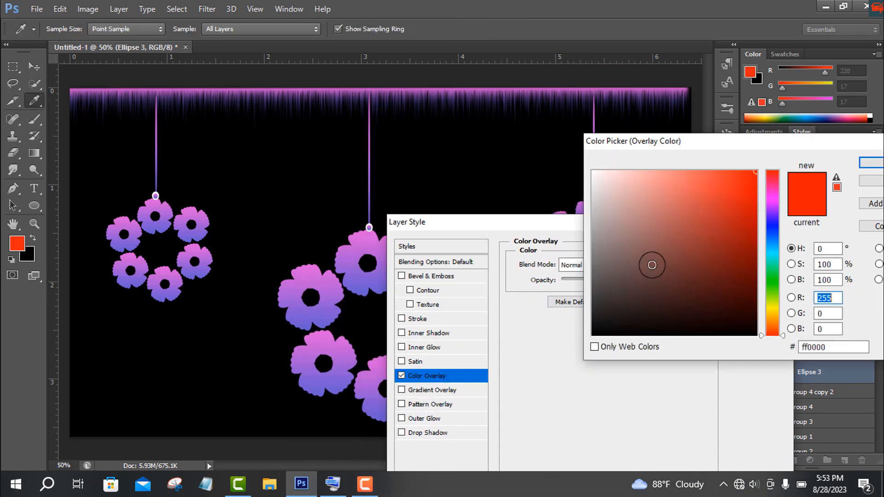
left_click_drag(668, 141, 570, 233)
left_click(492, 424)
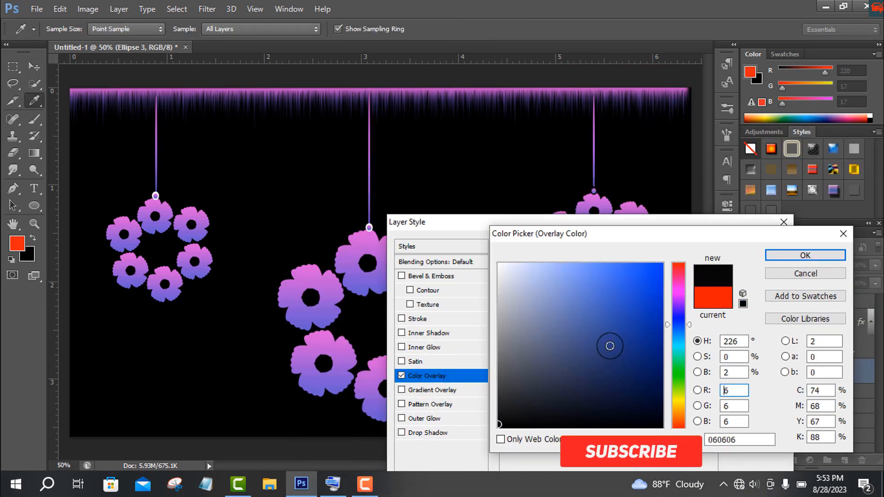
left_click(805, 274)
- Apply an orange-yellow-orange Gradient Overlay to Ellipse 3, turning off its Color Overlay
left_click(429, 390)
left_click(608, 295)
left_click_drag(731, 115, 597, 248)
left_click(589, 289)
left_click(588, 333)
left_click(620, 293)
left_click(715, 274)
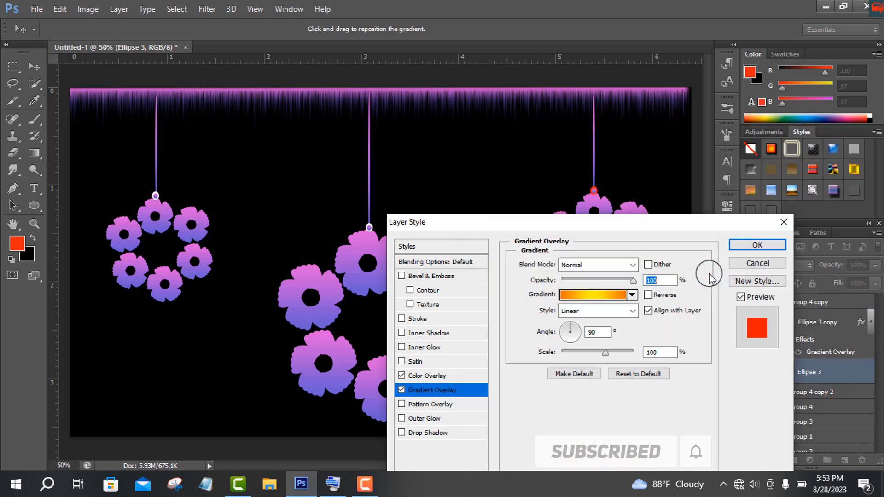
left_click(402, 376)
left_click(756, 248)
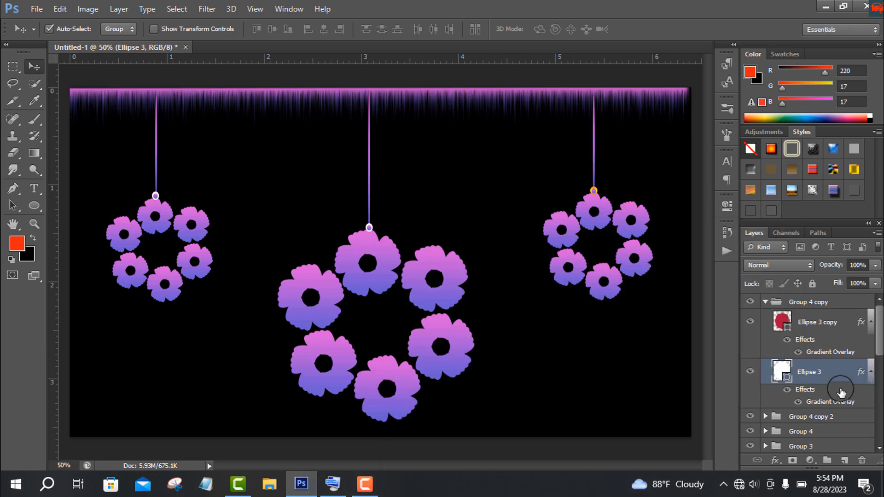
- Copy the orange-yellow gradient overlay onto the white Ellipse 3 layers in Group 4 copy 2 and Group 4
left_click(765, 416)
scroll(810, 392, "down", 3)
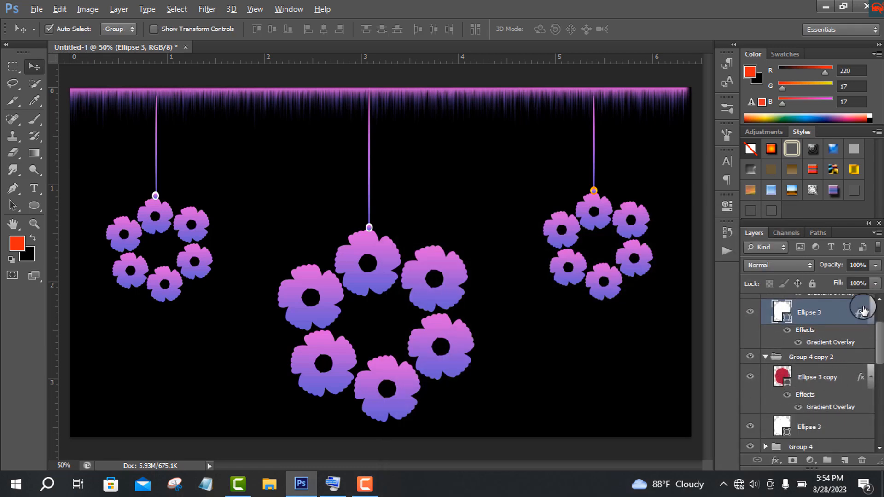
left_click_drag(861, 312, 843, 372)
scroll(824, 423, "down", 4)
left_click_drag(857, 448, 855, 448)
scroll(800, 352, "up", 7)
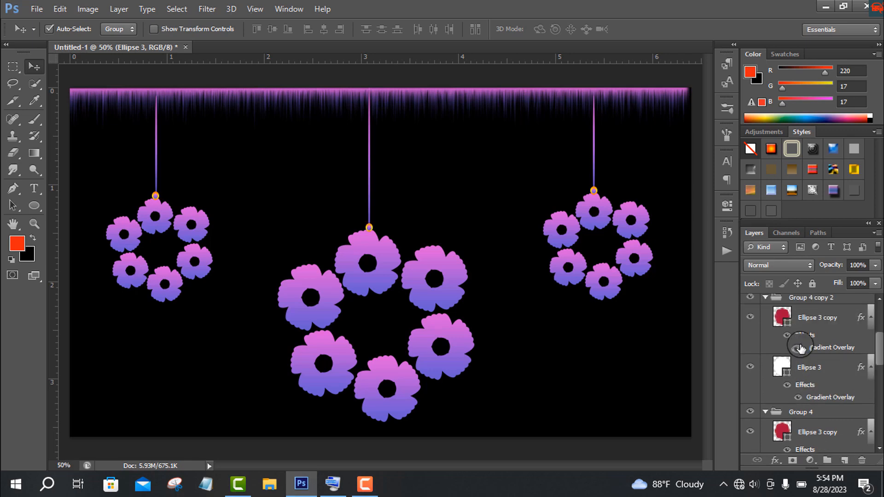
- Collapse the three bead groups: Group 4, Group 4 copy 2 and Group 4 copy
left_click(766, 372)
scroll(765, 372, "down", 1)
left_click(766, 371)
scroll(766, 372, "up", 3)
scroll(766, 372, "up", 1)
left_click(766, 302)
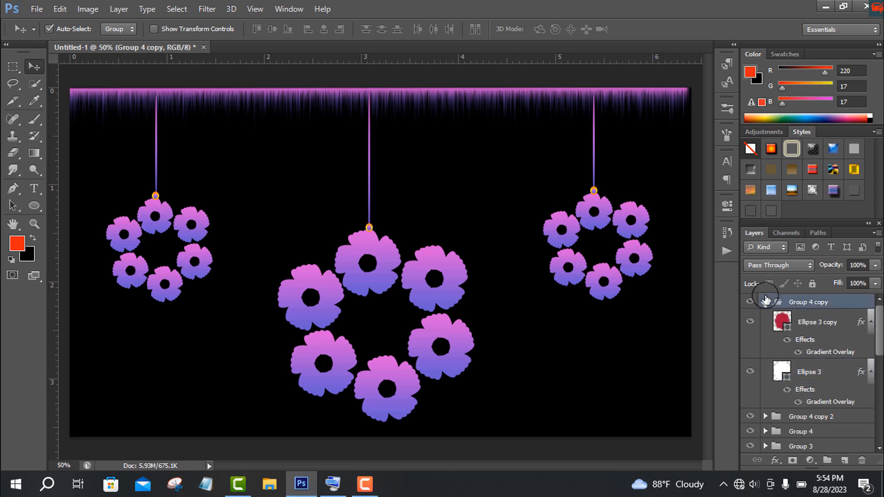
scroll(783, 368, "down", 6)
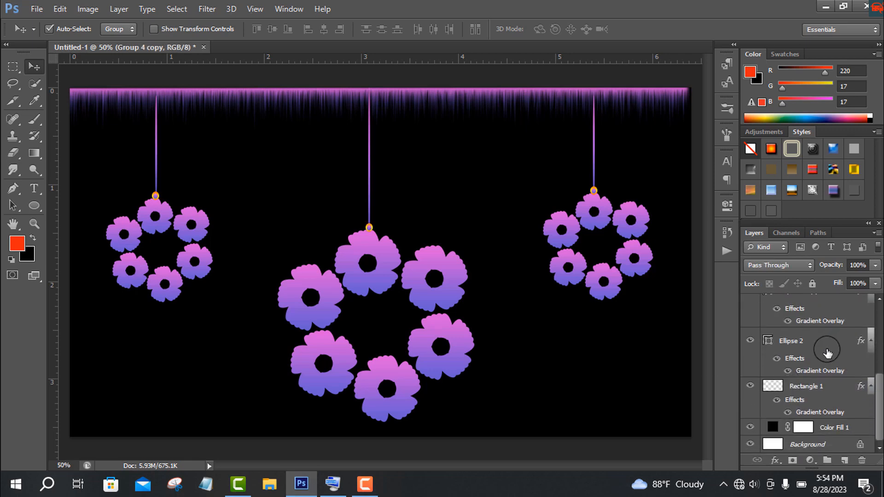
left_click(365, 488)
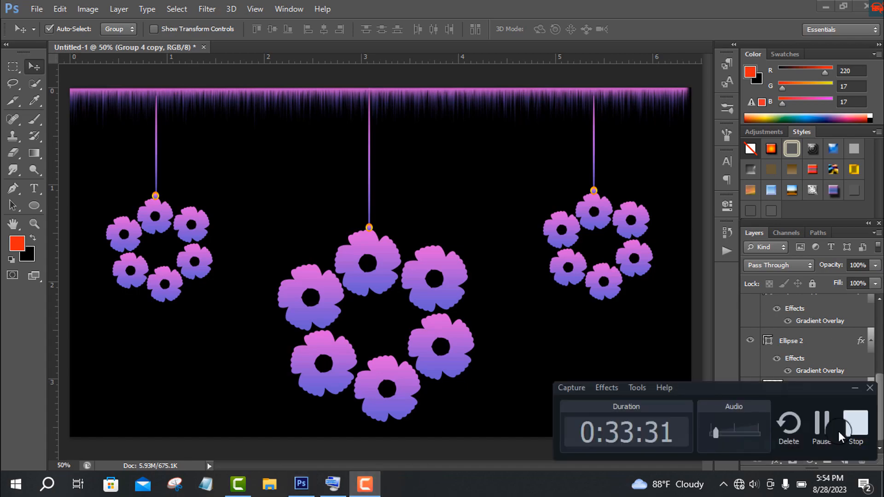